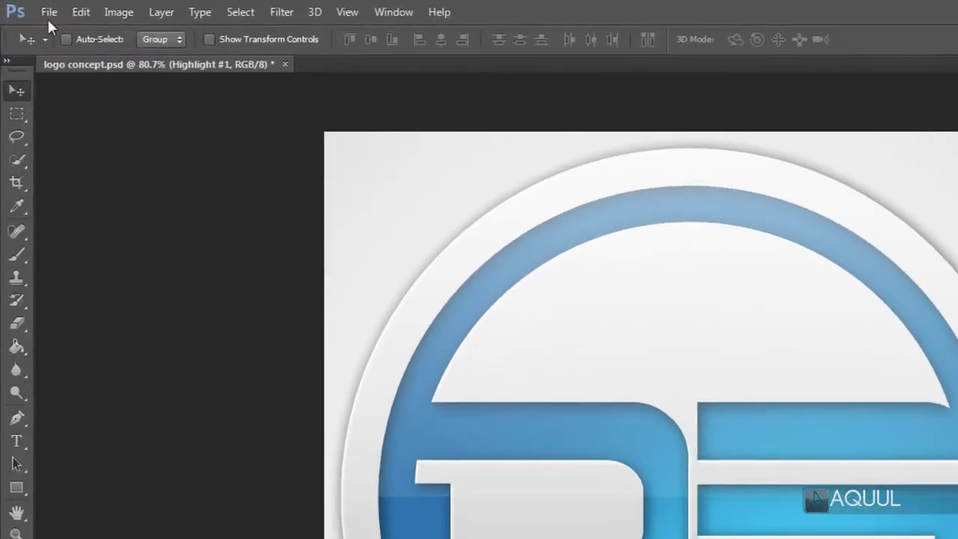
# - Create a new 1024 × 1024 pixel document
pyautogui.click(33, 9)
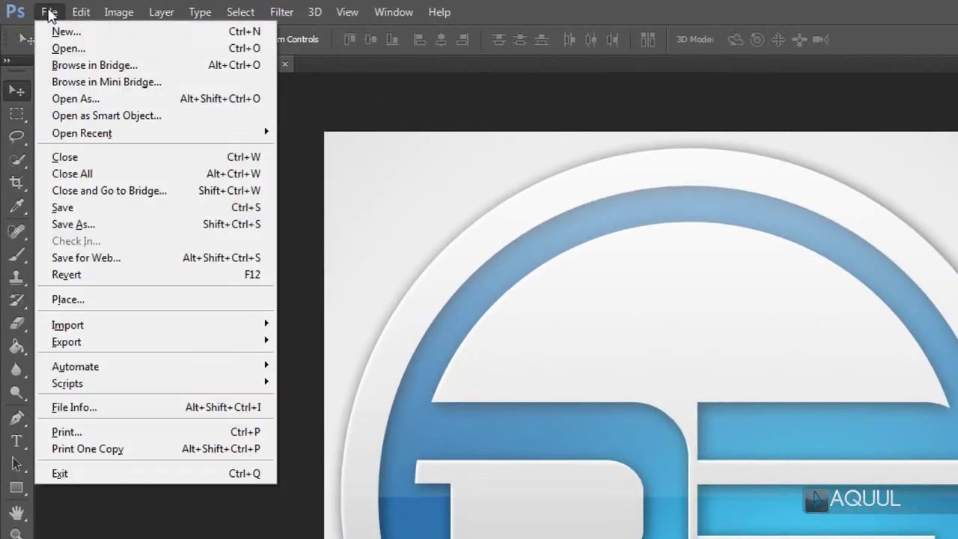
pyautogui.click(210, 31)
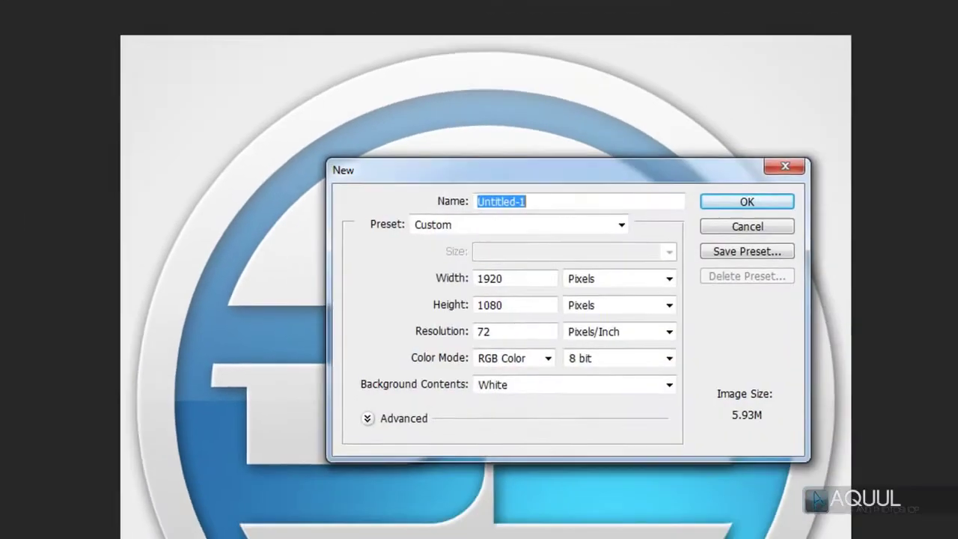
pyautogui.click(455, 234)
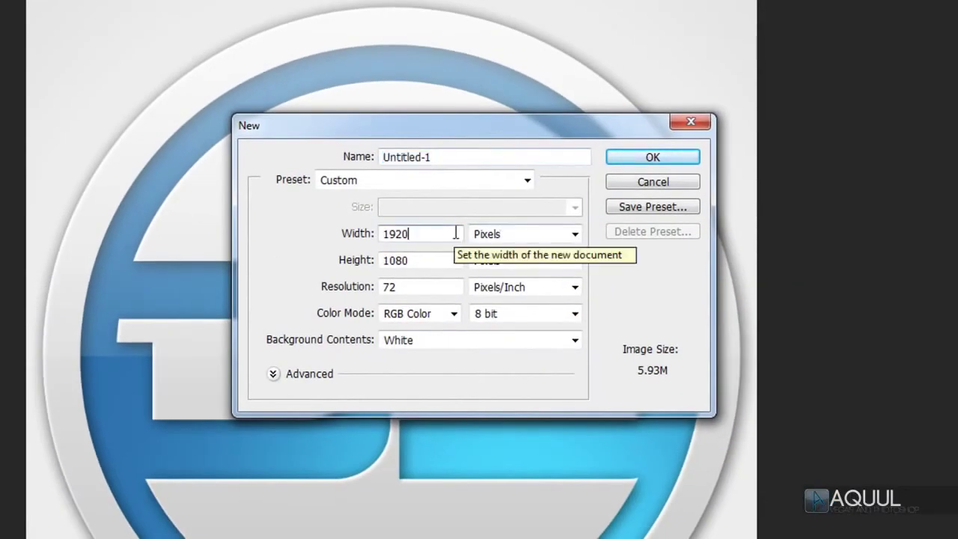
pyautogui.doubleClick(455, 233)
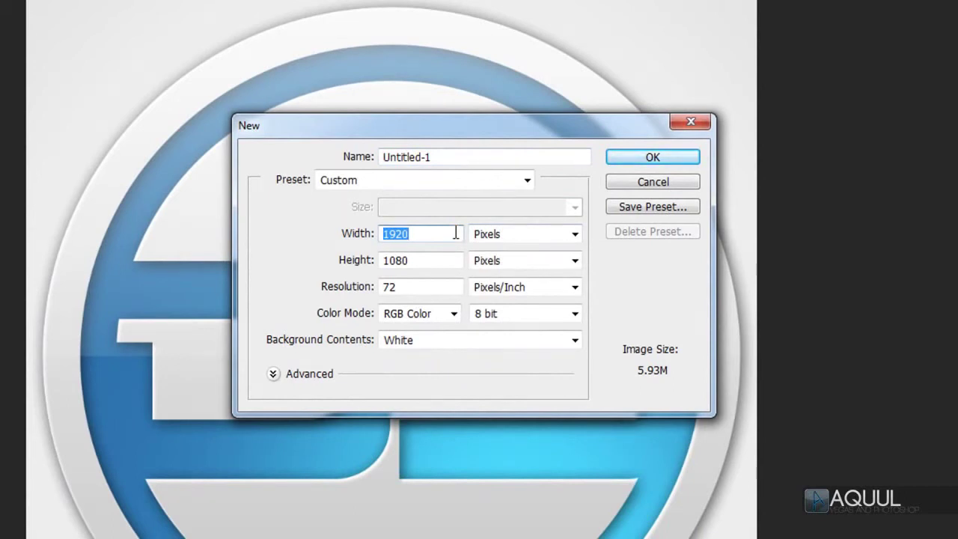
pyautogui.write('1024')
pyautogui.press('Tab')
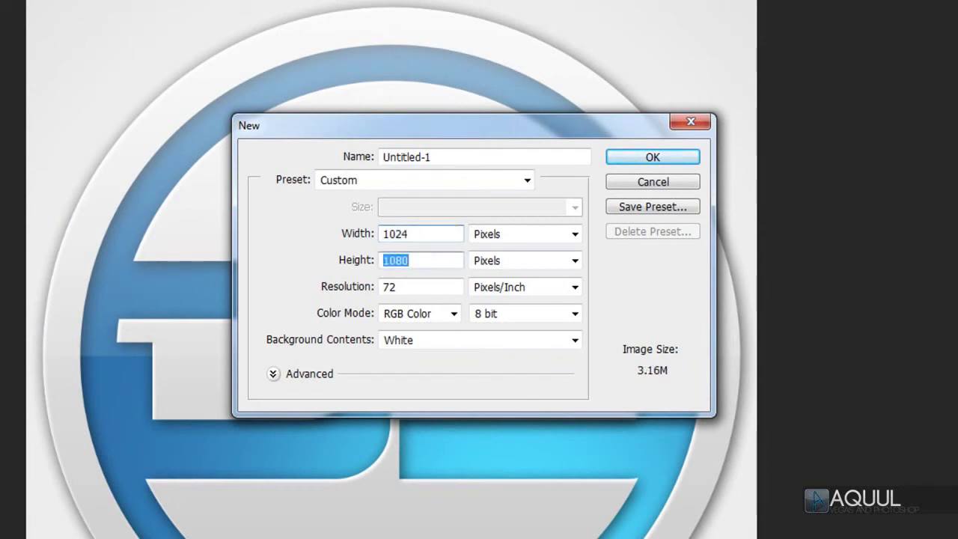
pyautogui.write('1024')
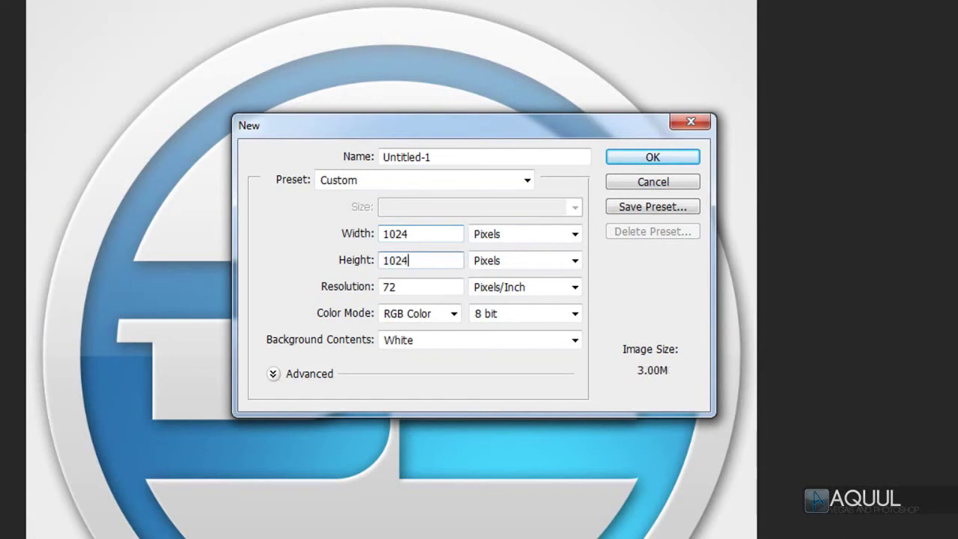
pyautogui.click(683, 163)
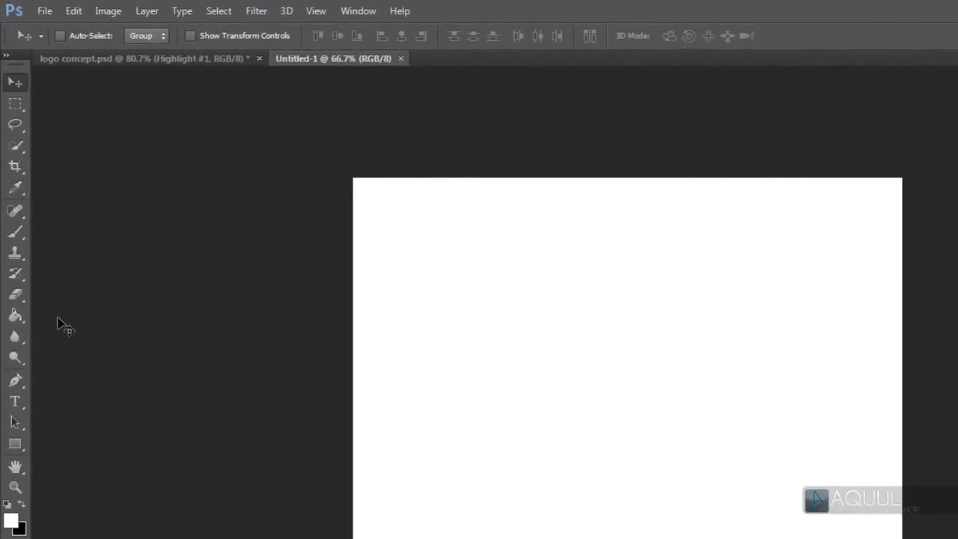
# - Switch to the Gradient Tool and set the gradient's left stop to light grey e7e7e7
pyautogui.click(15, 315)
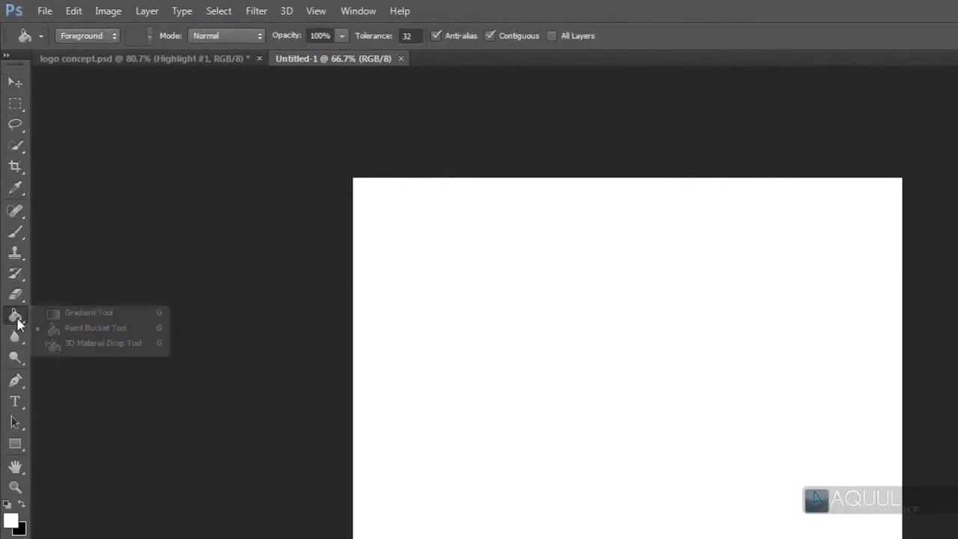
pyautogui.click(142, 312)
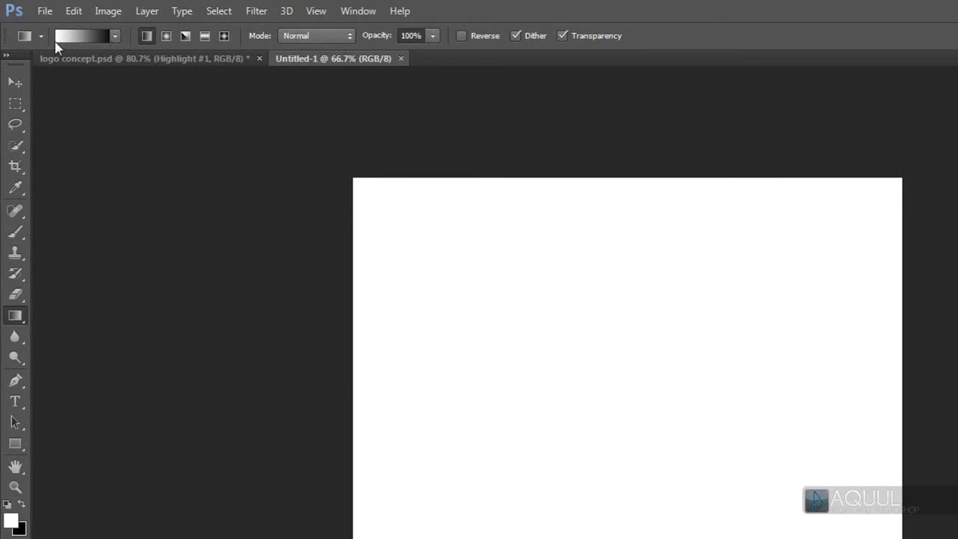
pyautogui.click(81, 38)
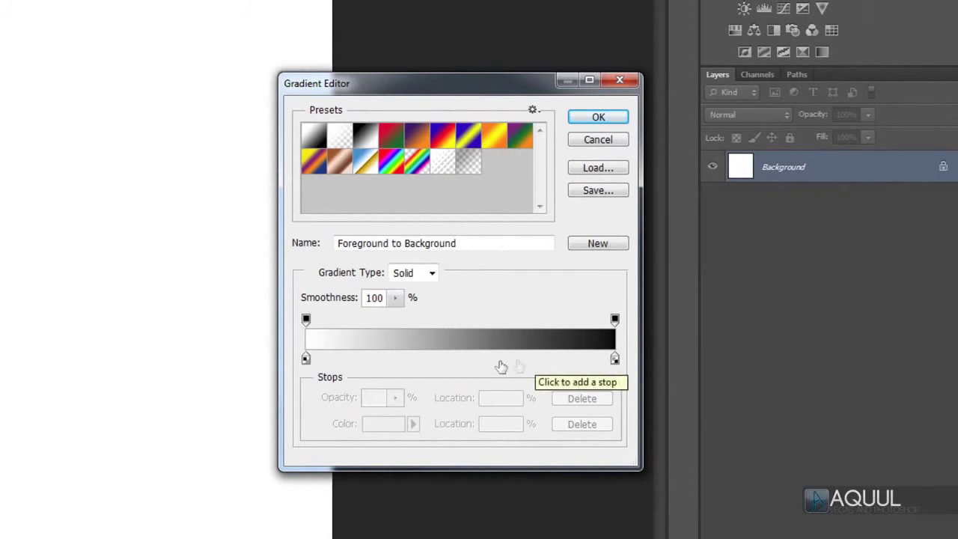
pyautogui.doubleClick(306, 360)
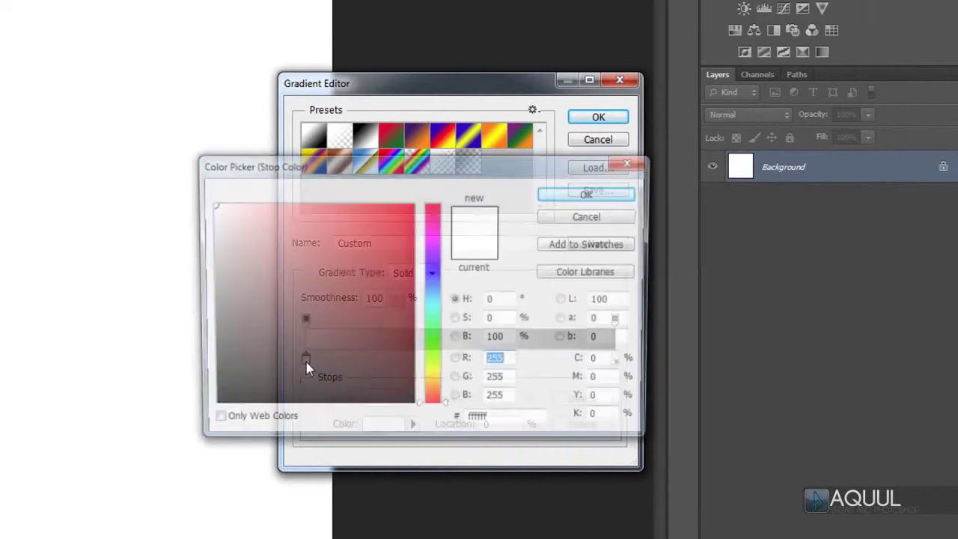
pyautogui.click(333, 284)
pyautogui.moveTo(332, 284)
pyautogui.mouseDown()
pyautogui.moveTo(414, 233)
pyautogui.moveTo(361, 307)
pyautogui.moveTo(218, 246)
pyautogui.moveTo(203, 228)
pyautogui.moveTo(210, 222)
pyautogui.mouseUp()
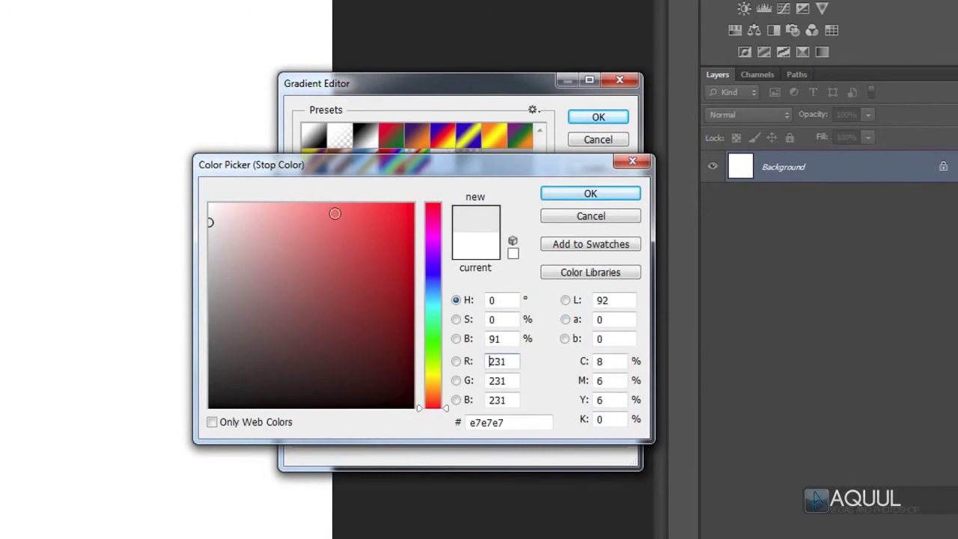
pyautogui.click(628, 195)
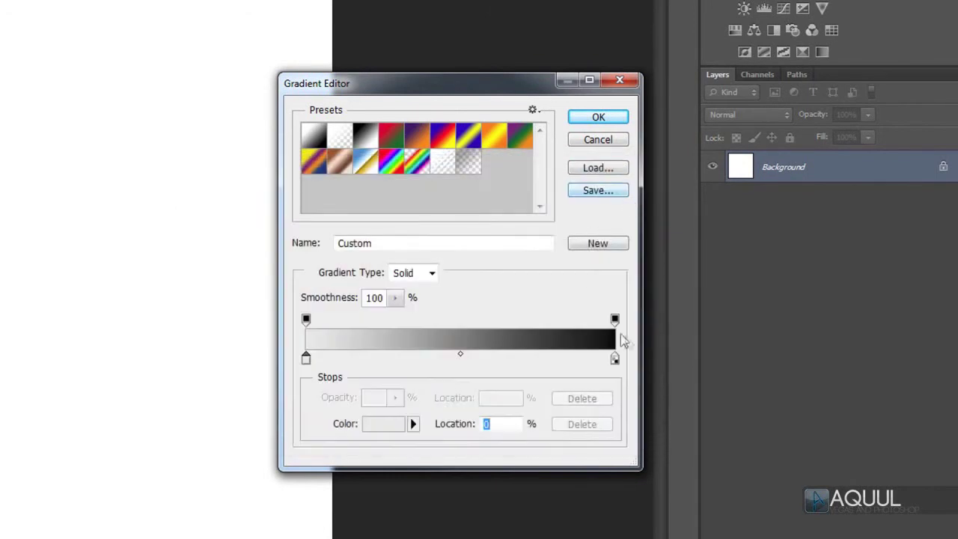
# - Set the right stop to eeeeee and drag the gradient from canvas bottom to top
pyautogui.doubleClick(615, 361)
pyautogui.click(231, 227)
pyautogui.moveTo(231, 226); pyautogui.dragTo(199, 217)
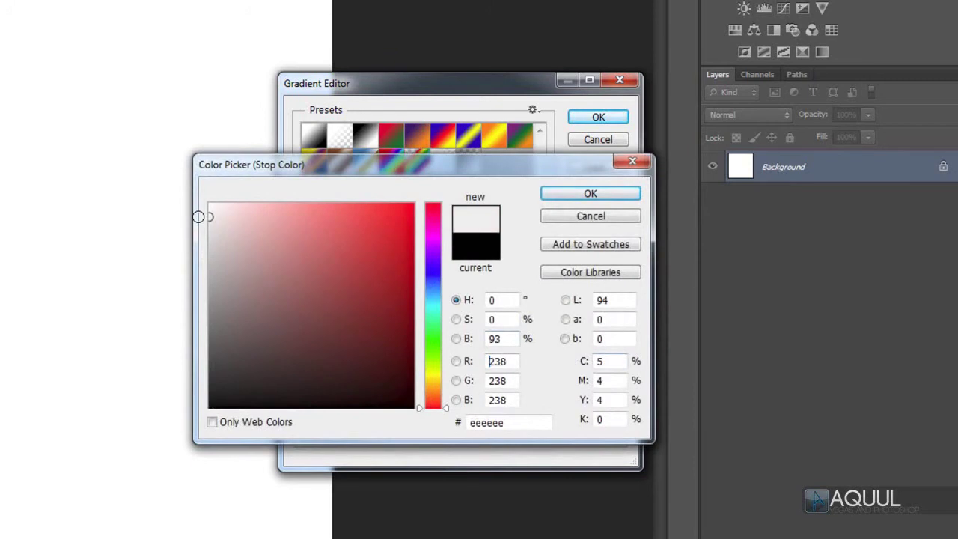
pyautogui.click(599, 193)
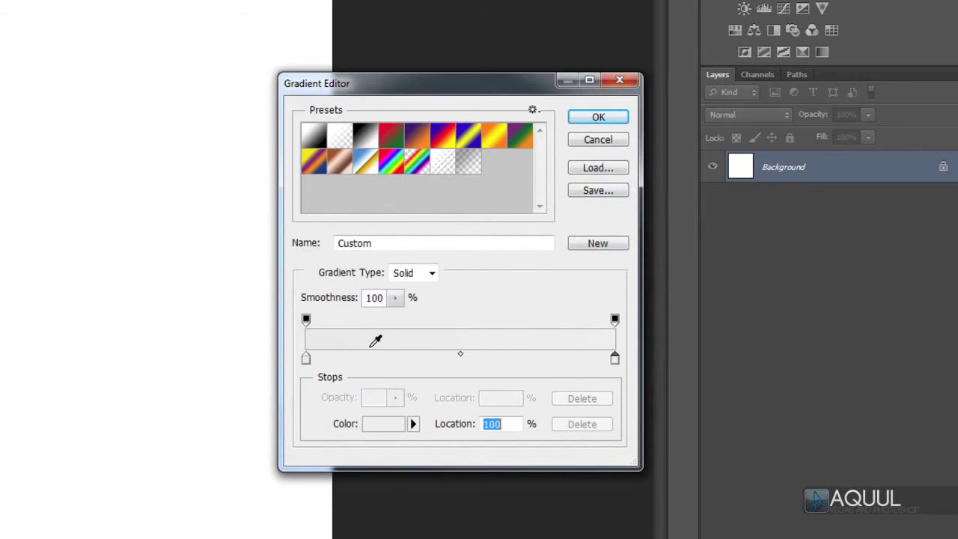
pyautogui.click(603, 117)
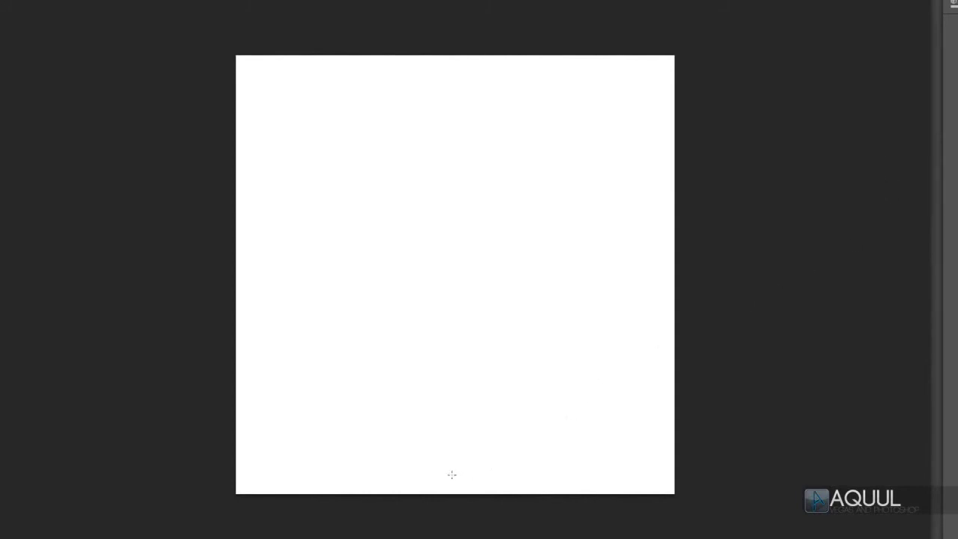
pyautogui.moveTo(438, 477); pyautogui.dragTo(465, 148)
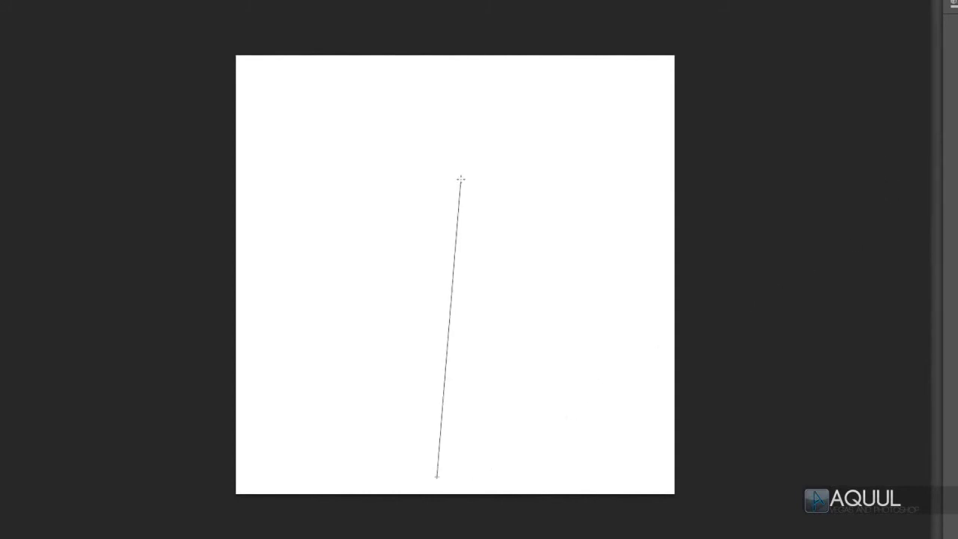
pyautogui.moveTo(464, 148); pyautogui.dragTo(464, 67)
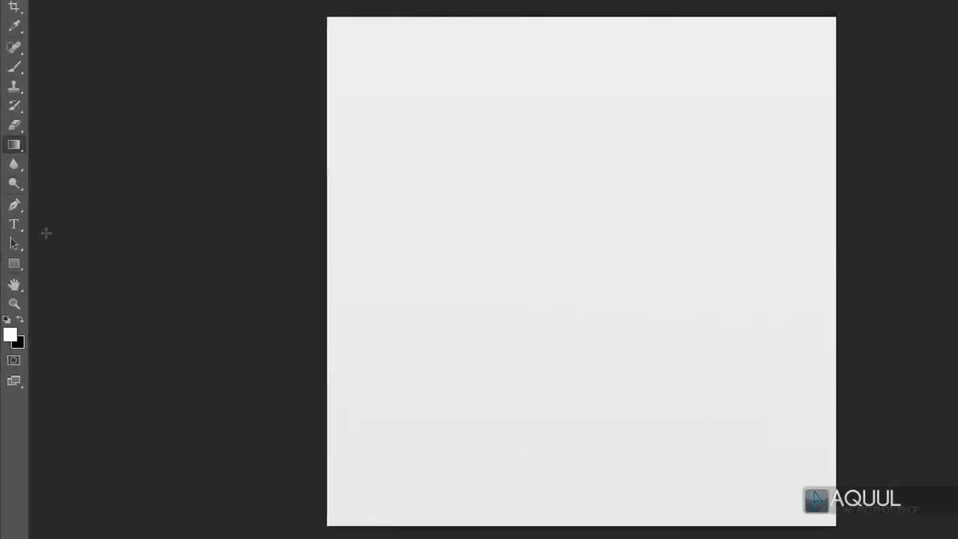
# - Switch to the Ellipse Tool from the shape tools flyout
pyautogui.click(15, 275)
pyautogui.rightClick(21, 260)
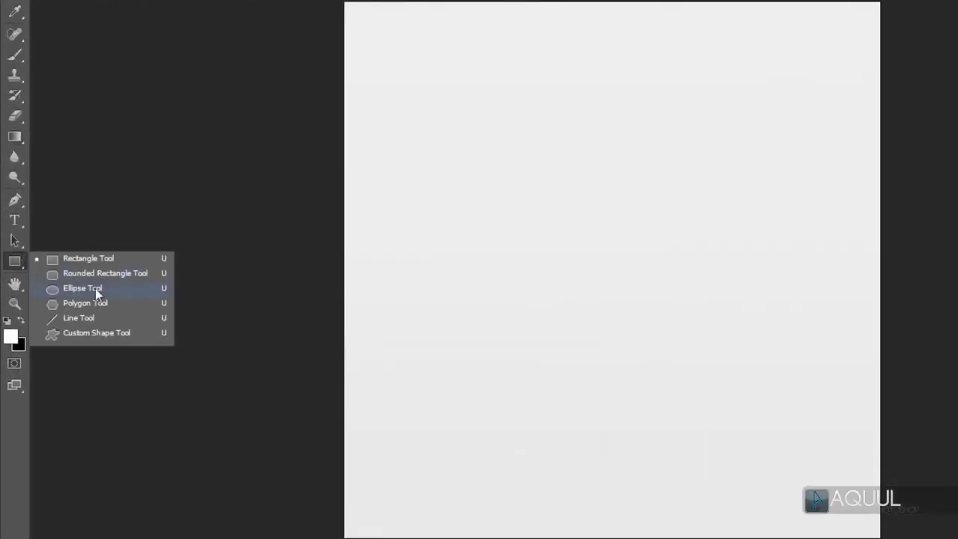
pyautogui.click(126, 298)
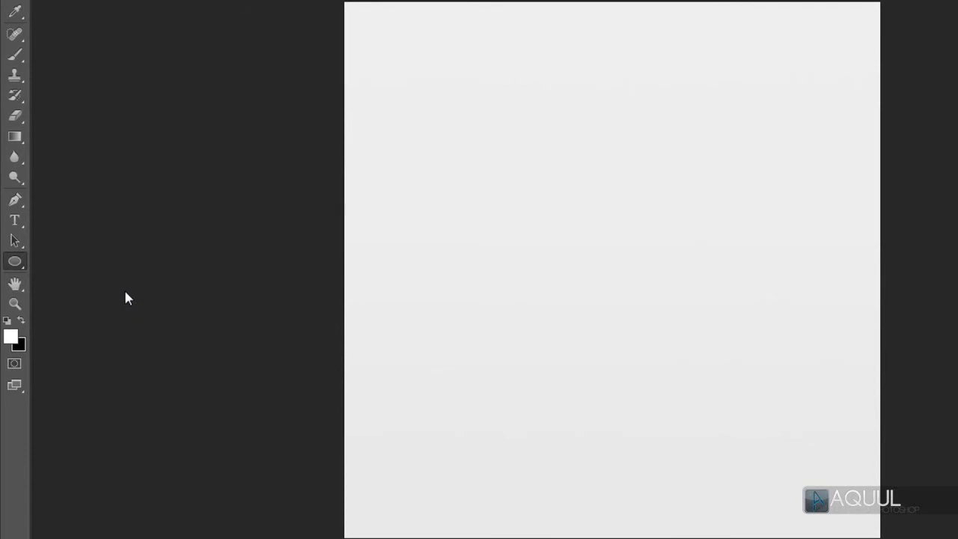
# - Show rulers and place vertical and horizontal guides crossing at the canvas centre
pyautogui.hotkey('ctrl', 'r')
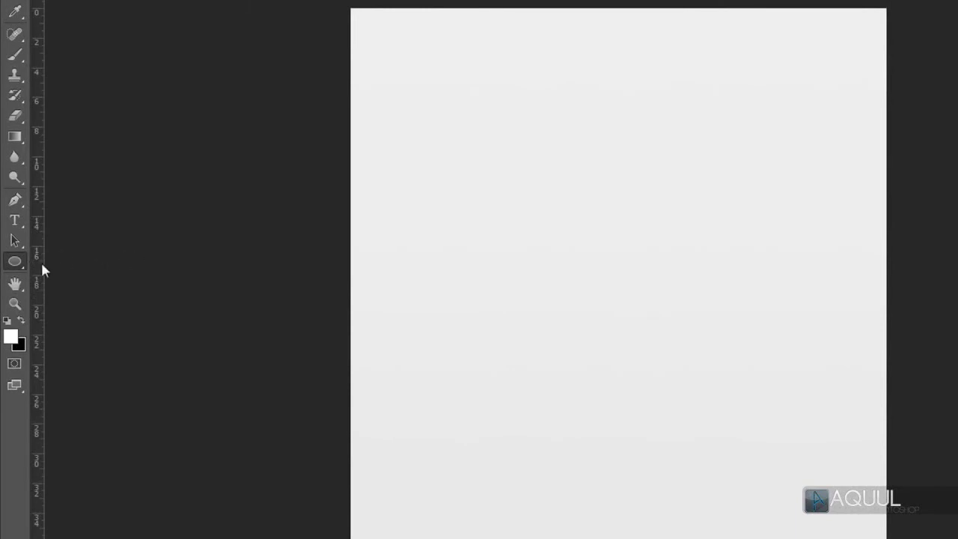
pyautogui.moveTo(35, 264)
pyautogui.mouseDown()
pyautogui.moveTo(207, 274)
pyautogui.moveTo(125, 268)
pyautogui.mouseUp()
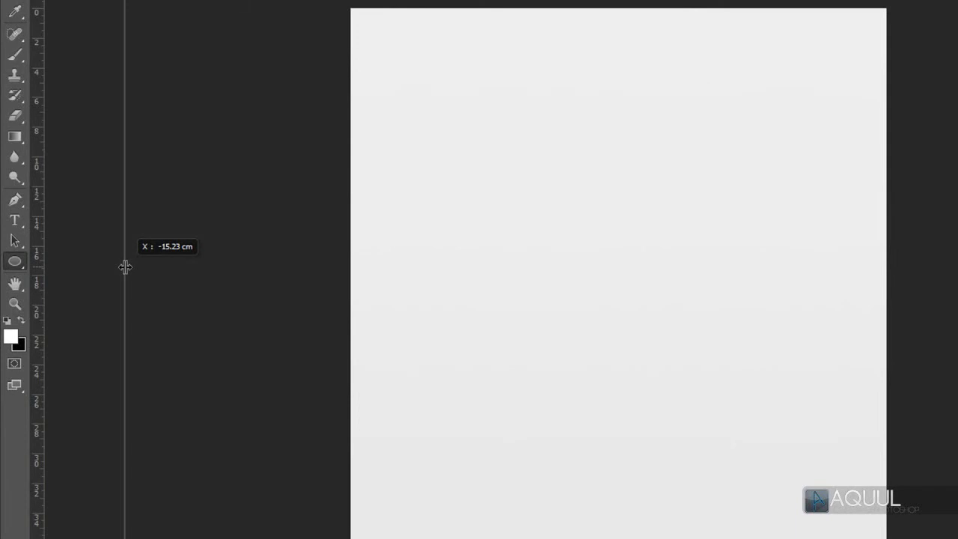
pyautogui.moveTo(125, 268); pyautogui.dragTo(141, 263)
pyautogui.moveTo(112, 297); pyautogui.dragTo(478, 292)
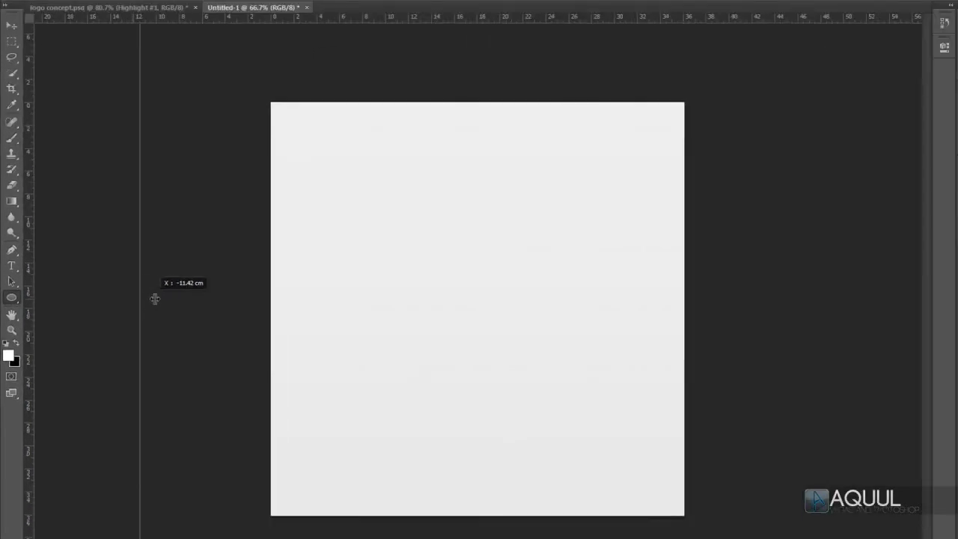
pyautogui.moveTo(542, 19); pyautogui.dragTo(519, 307)
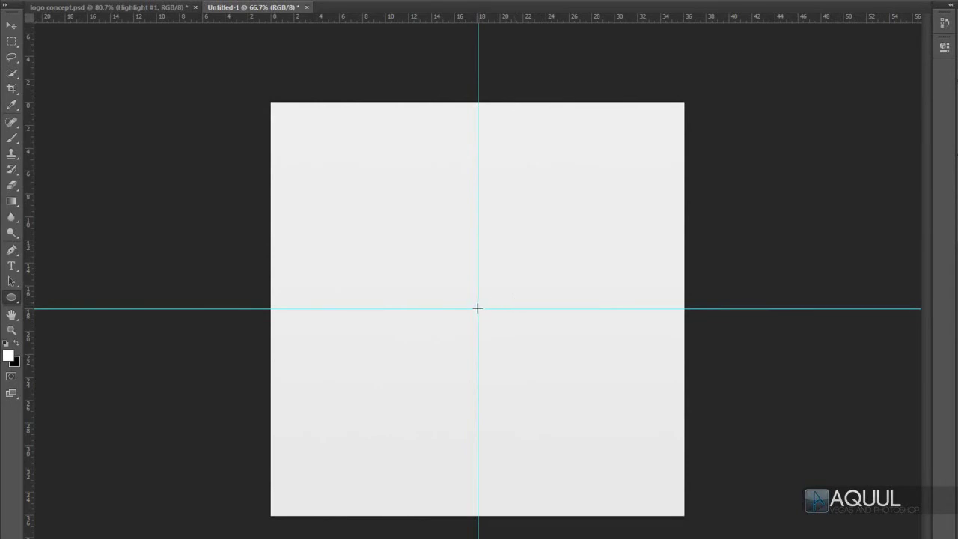
# - Draw a 972 × 972 px circle centred on the guide crossing and fill it dark grey
pyautogui.moveTo(478, 309); pyautogui.dragTo(537, 275)
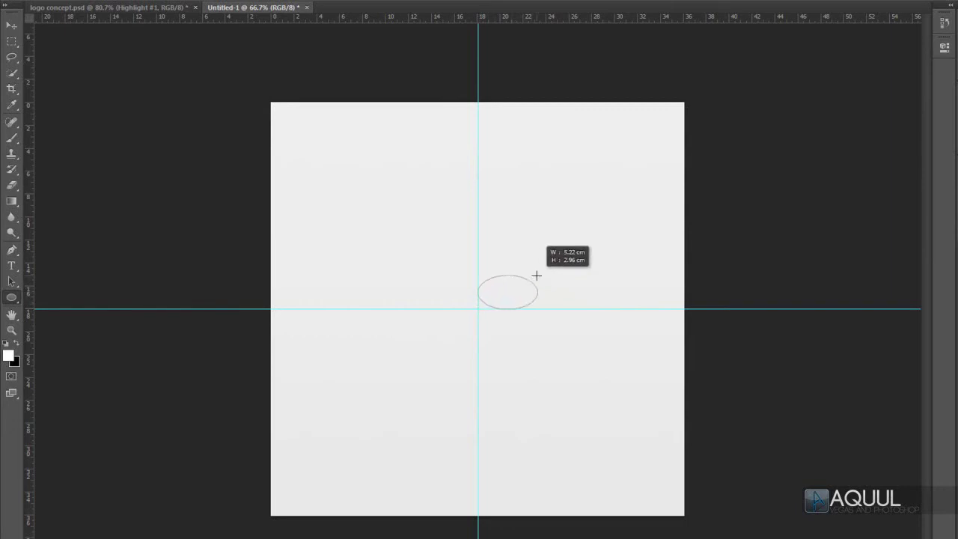
pyautogui.press('alt')
pyautogui.press('shift')
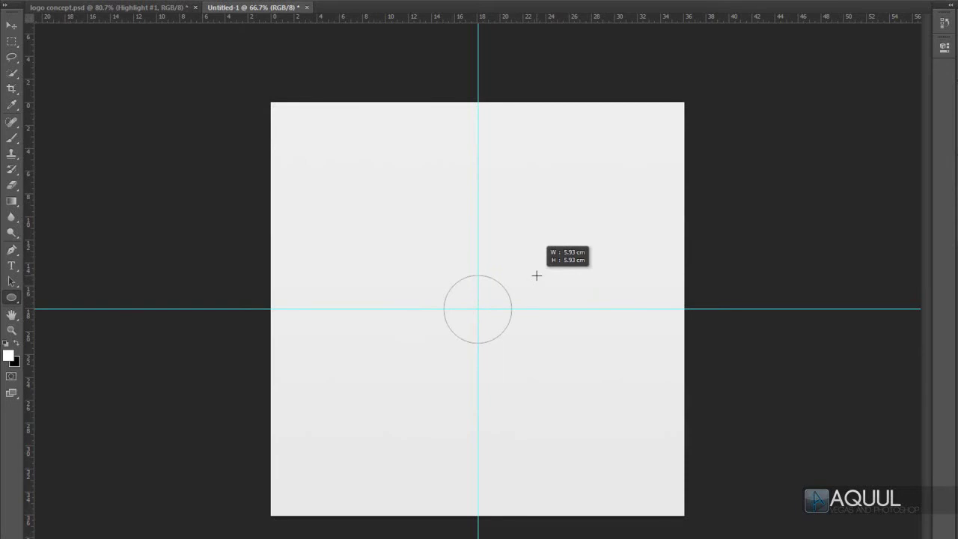
pyautogui.moveTo(536, 275)
pyautogui.mouseDown()
pyautogui.moveTo(581, 242)
pyautogui.moveTo(644, 169)
pyautogui.moveTo(567, 248)
pyautogui.moveTo(637, 200)
pyautogui.moveTo(727, 113)
pyautogui.mouseUp()
pyautogui.moveTo(727, 113); pyautogui.dragTo(727, 113)
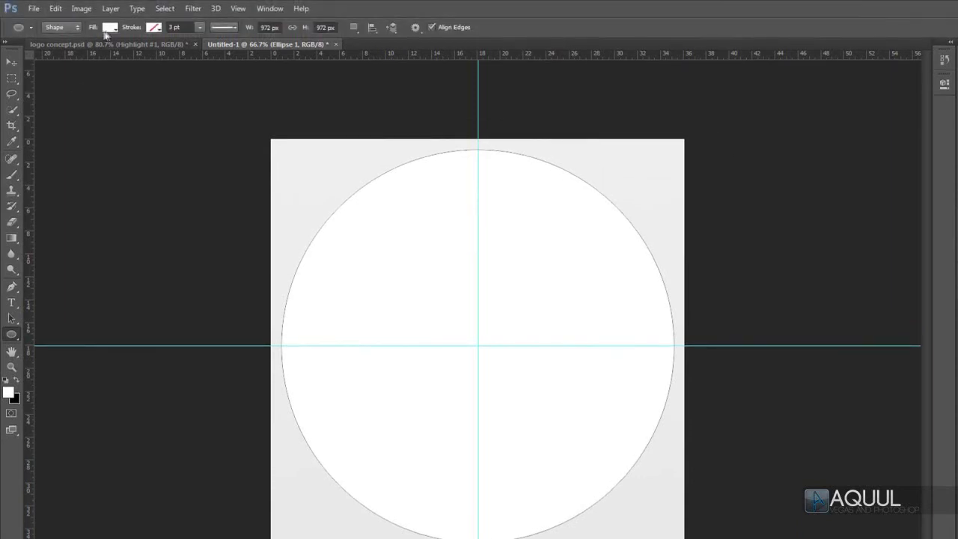
pyautogui.click(110, 29)
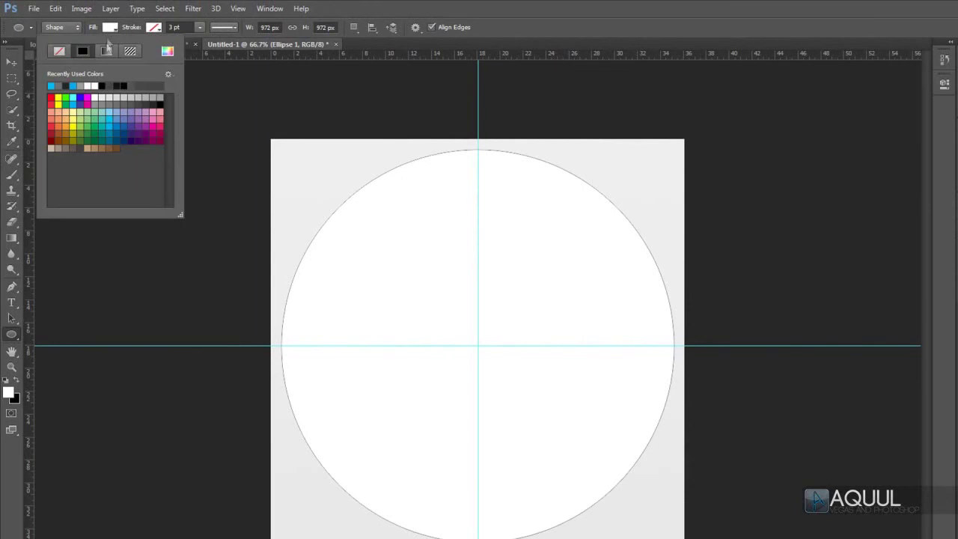
pyautogui.click(150, 101)
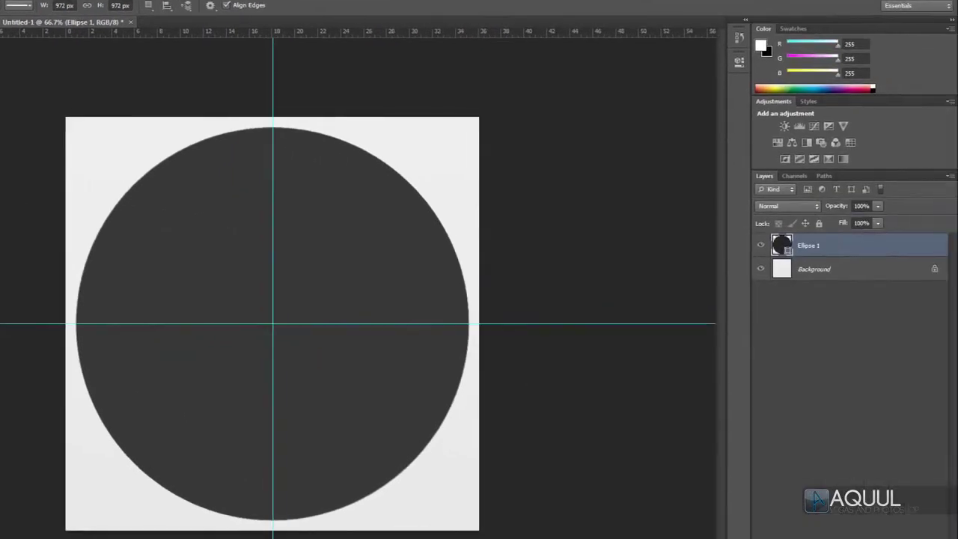
# - Duplicate the circle layer as Ellipse 1 copy
pyautogui.rightClick(892, 252)
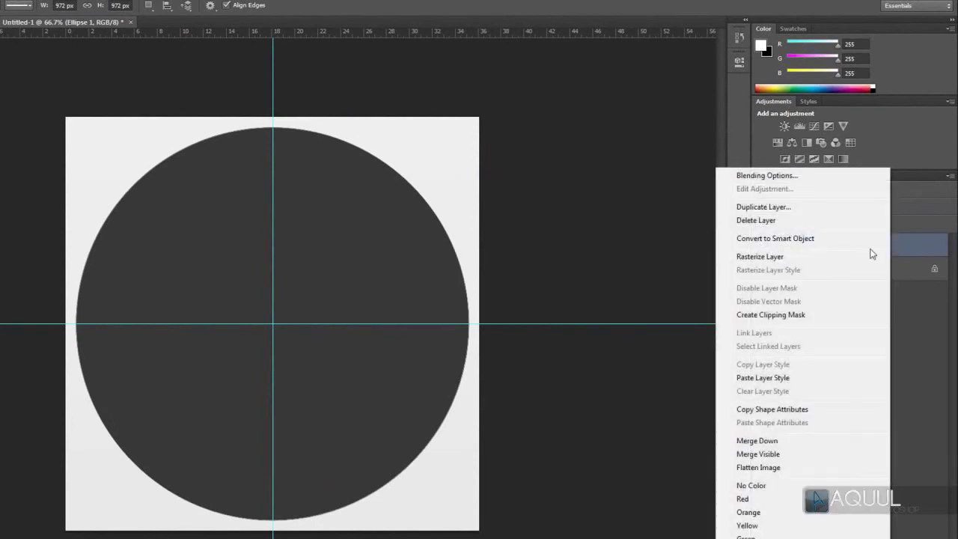
pyautogui.click(787, 211)
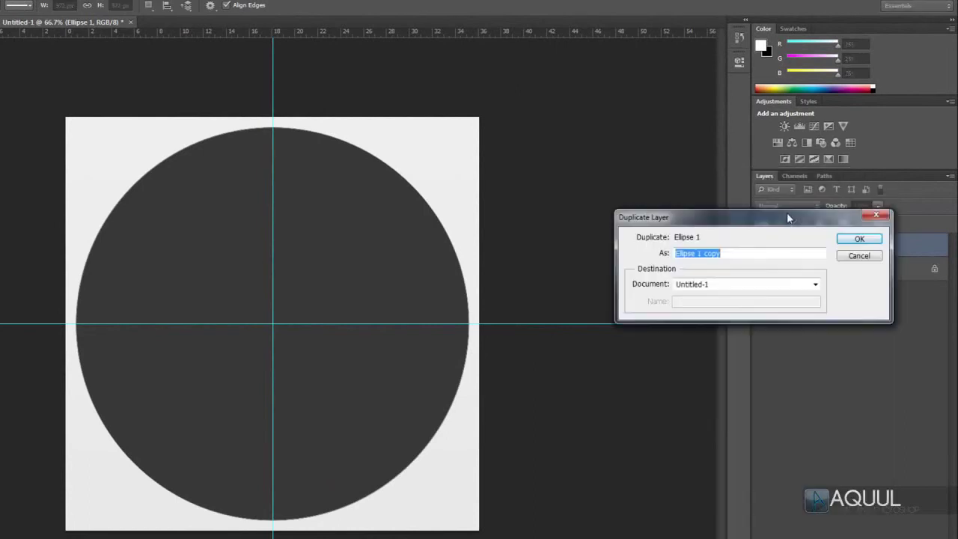
pyautogui.click(872, 238)
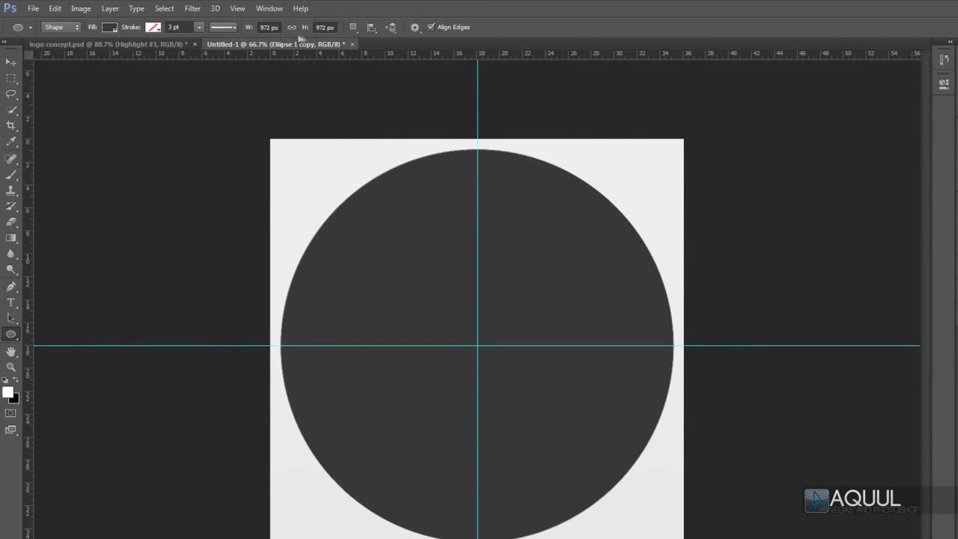
# - Subtract a smaller centred circle from the copy and fill the ring medium grey
pyautogui.click(356, 30)
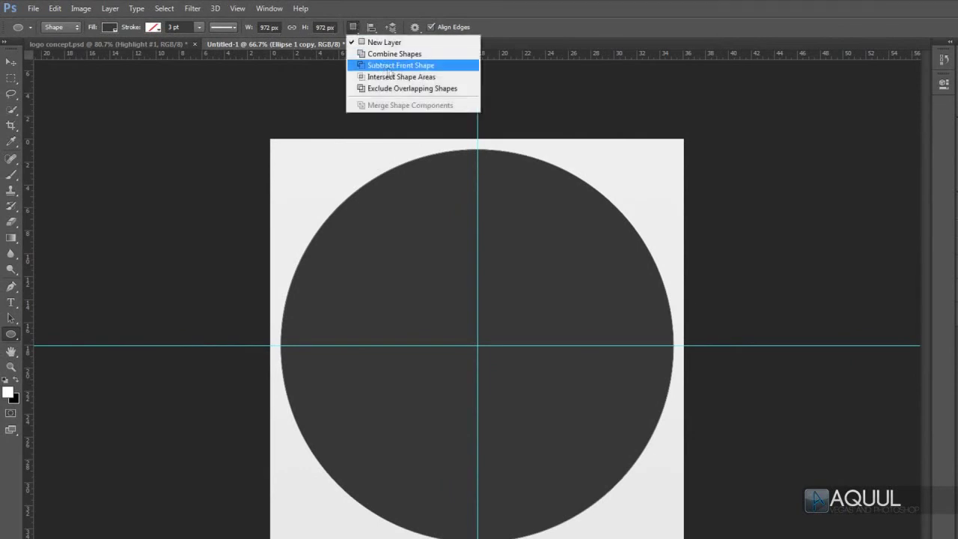
pyautogui.click(449, 68)
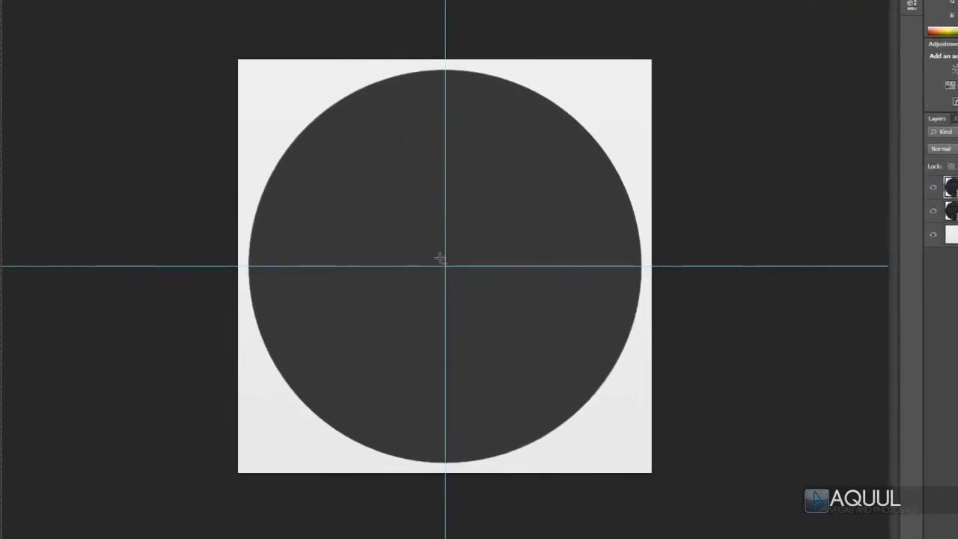
pyautogui.moveTo(447, 267); pyautogui.dragTo(578, 177)
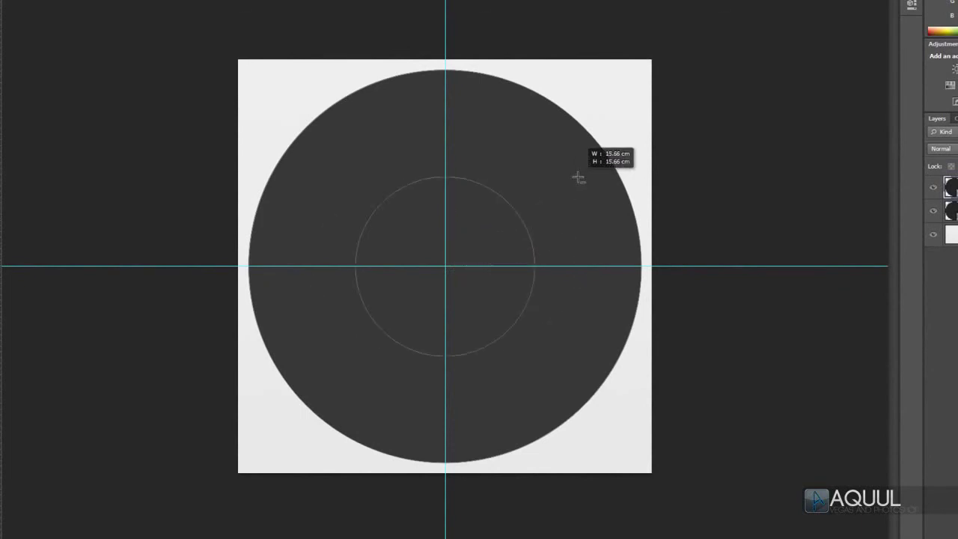
pyautogui.moveTo(579, 177); pyautogui.dragTo(662, 90)
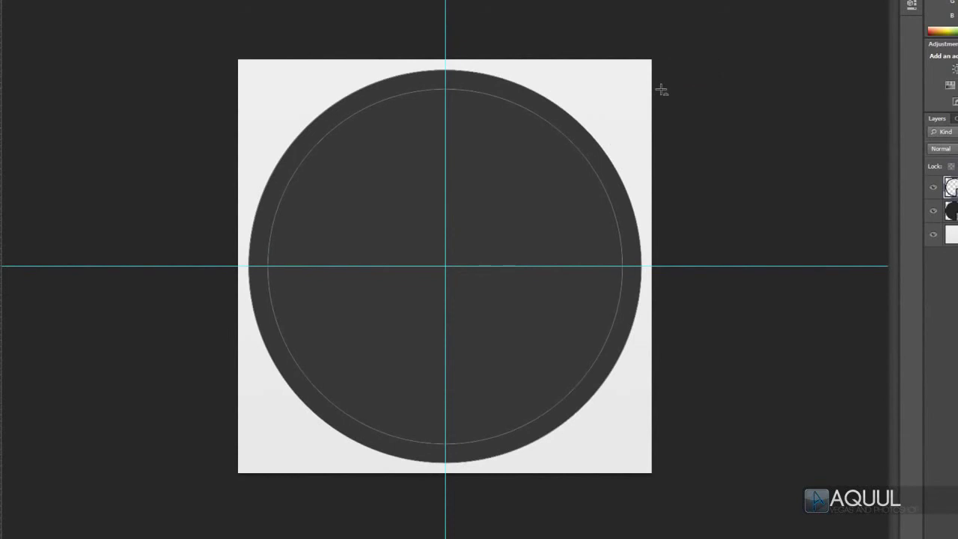
pyautogui.press('f')
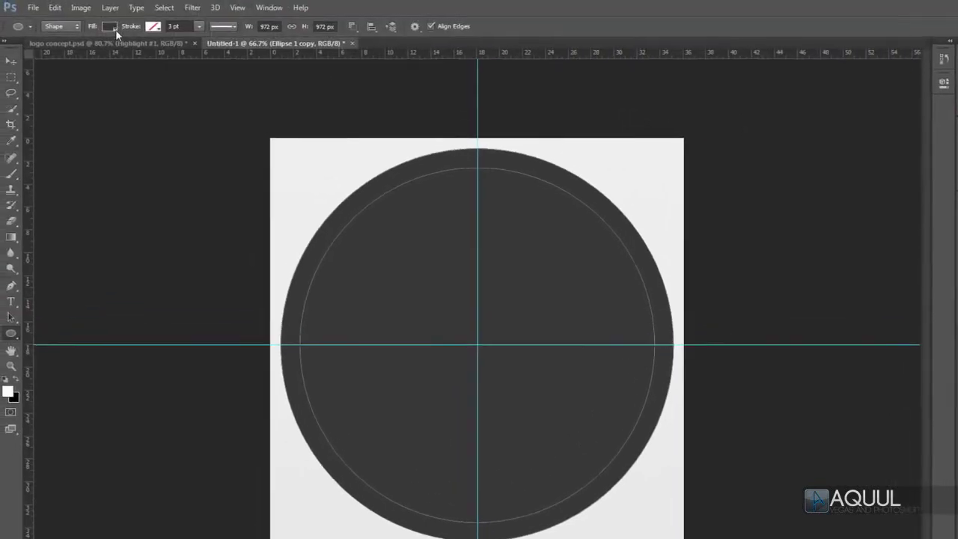
pyautogui.click(110, 28)
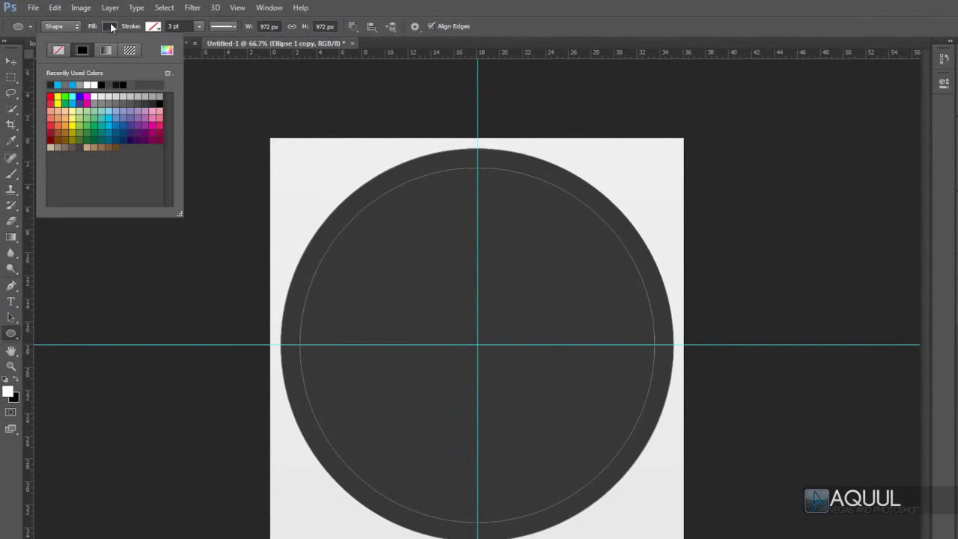
pyautogui.click(111, 96)
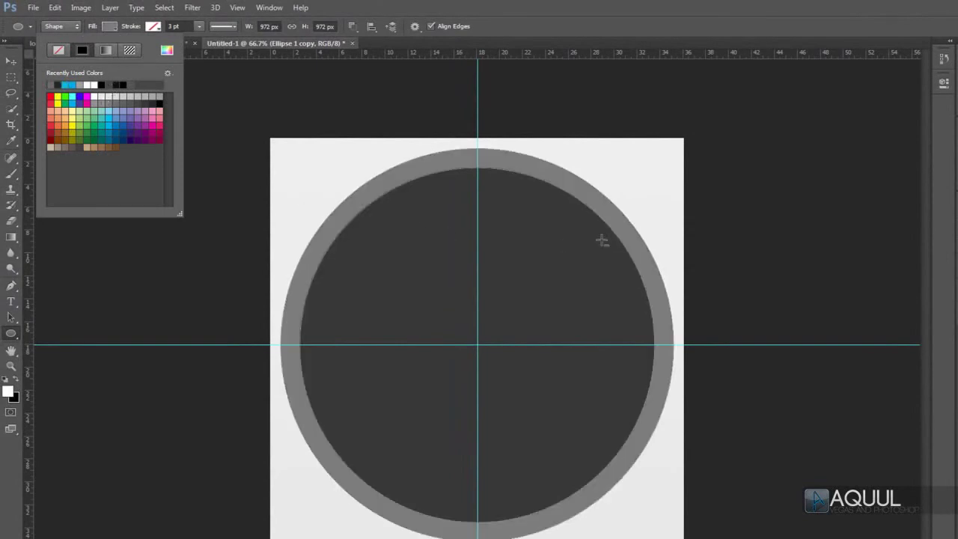
pyautogui.click(353, 27)
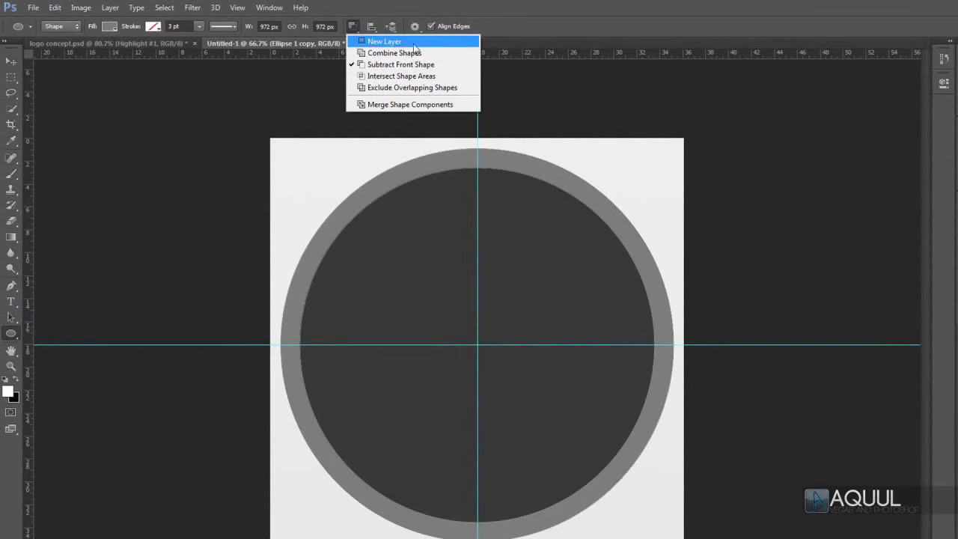
# - Draw a centred medium-grey circle, Ellipse 2, on its own layer just inside the dark band
pyautogui.click(412, 44)
pyautogui.press('f')
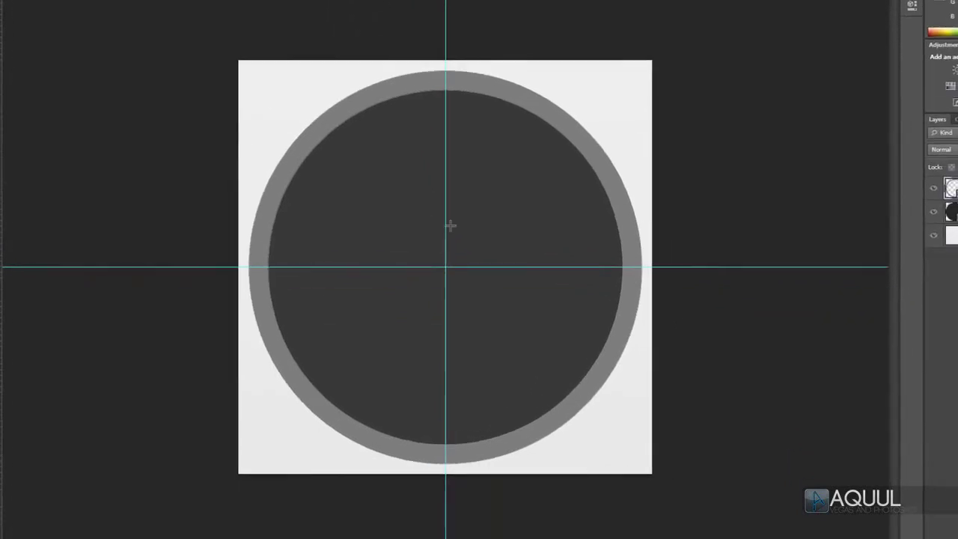
pyautogui.moveTo(445, 266); pyautogui.dragTo(702, 108)
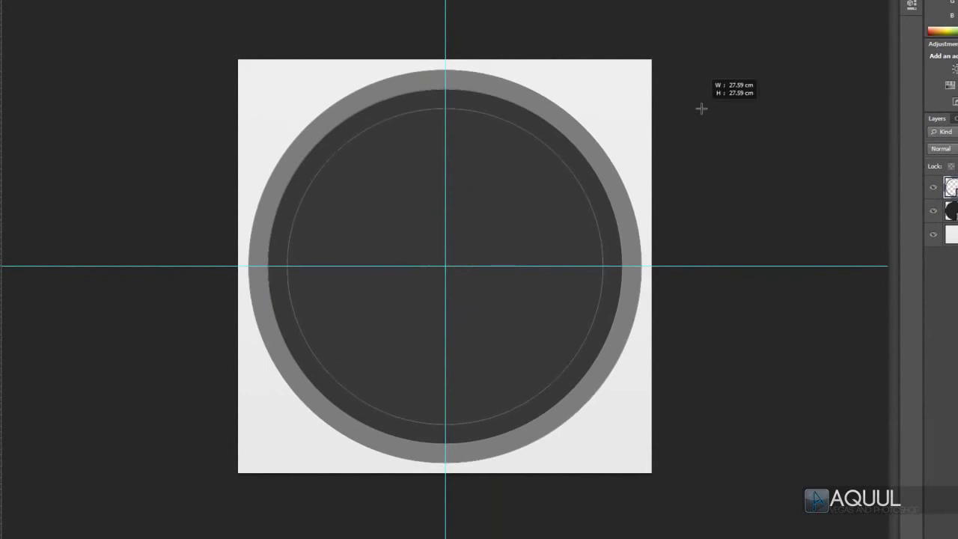
pyautogui.moveTo(702, 109); pyautogui.dragTo(701, 108)
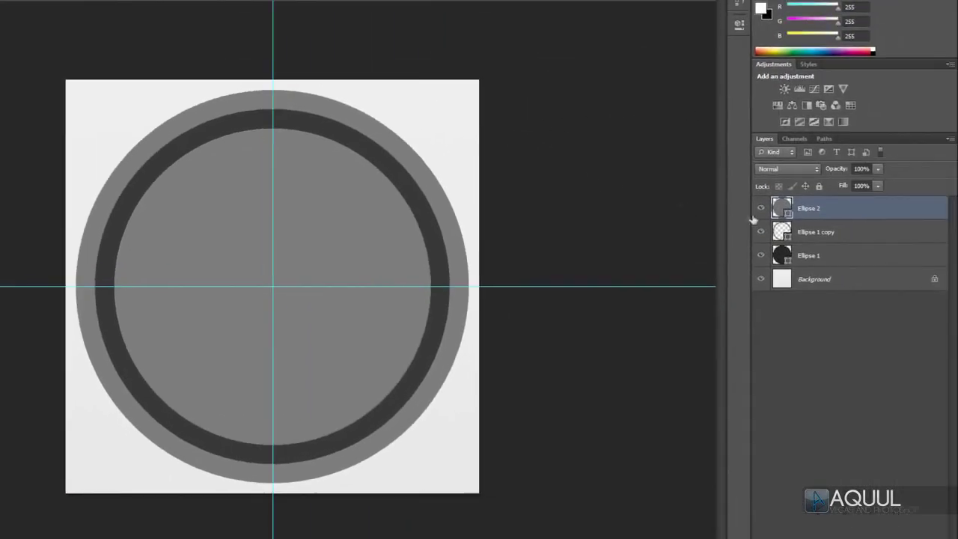
# - Enable Inner Shadow, Gradient Overlay and Drop Shadow in Ellipse 1 copy's layer style
pyautogui.click(911, 238)
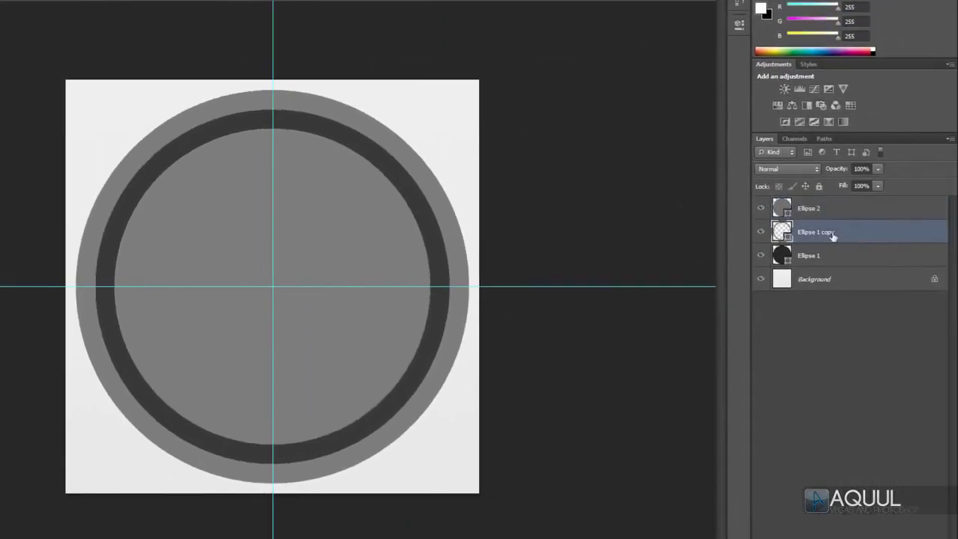
pyautogui.doubleClick(903, 236)
pyautogui.click(656, 266)
pyautogui.click(463, 234)
pyautogui.click(463, 298)
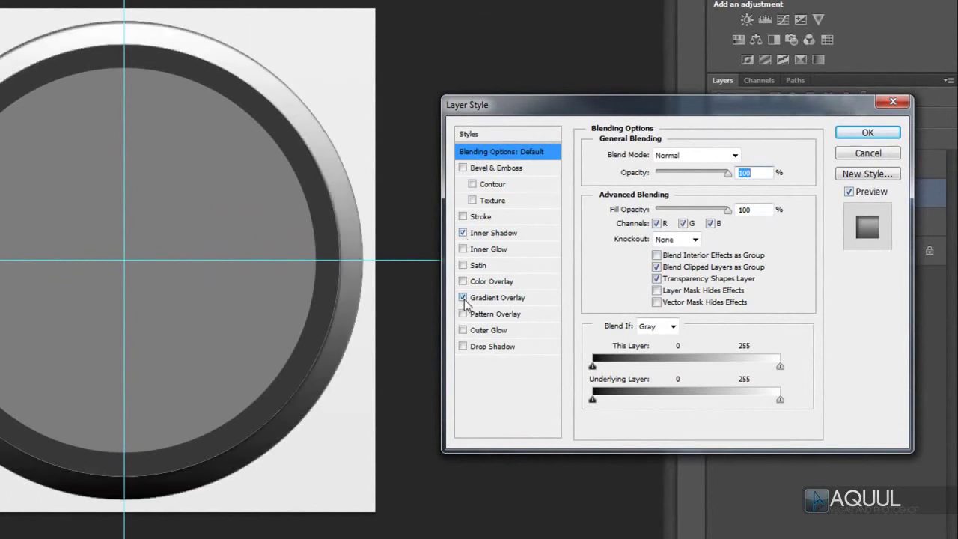
pyautogui.click(463, 346)
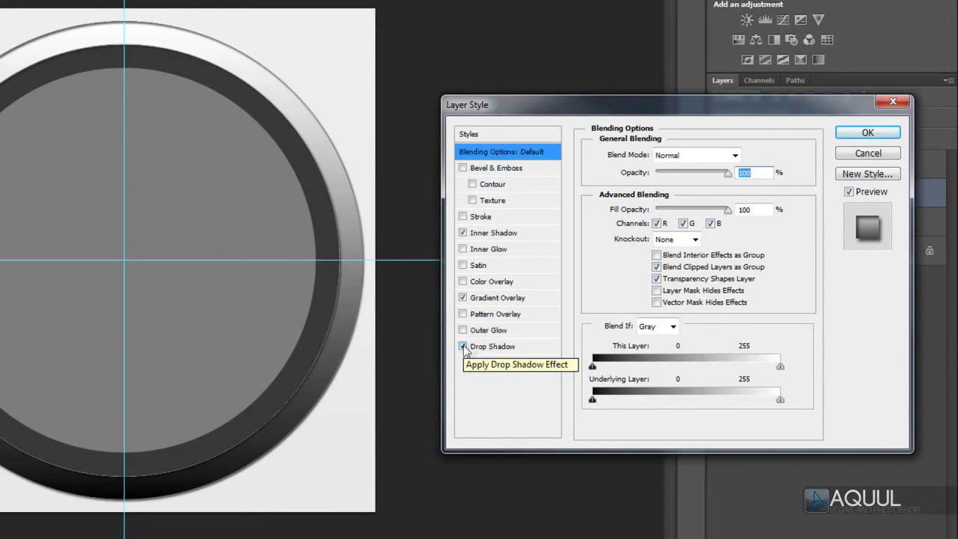
# - Set the Inner Shadow to Normal blend, white colour and 100% opacity, adjusting distance and size
pyautogui.click(502, 234)
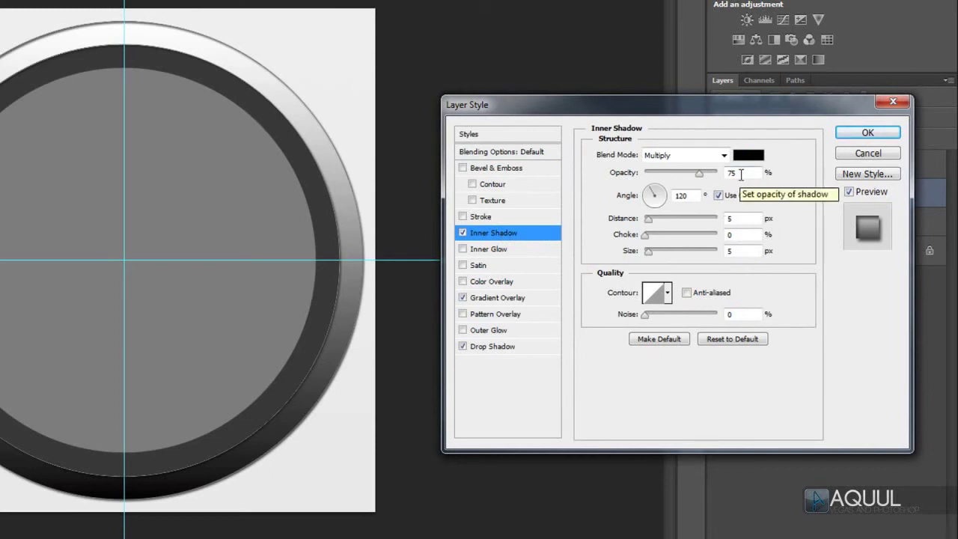
pyautogui.click(723, 155)
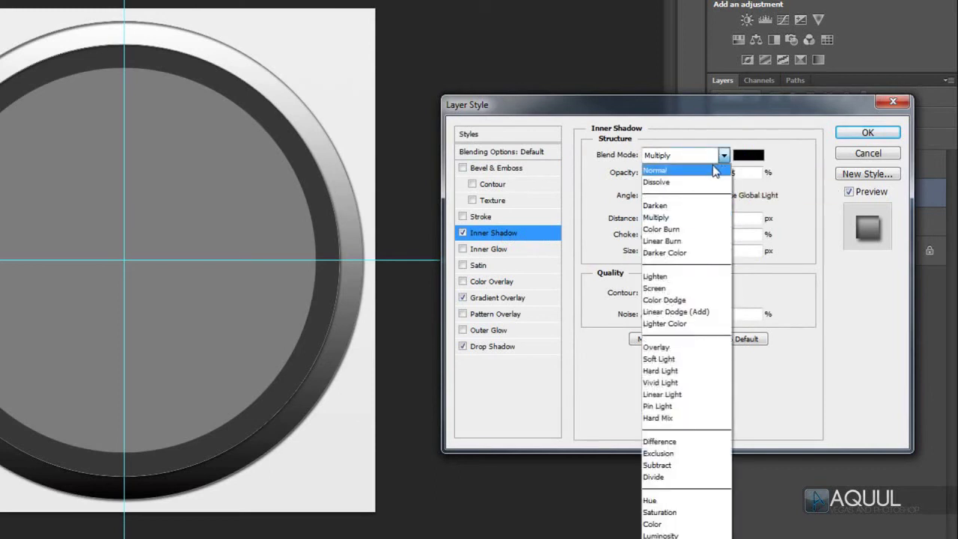
pyautogui.click(716, 171)
pyautogui.click(749, 155)
pyautogui.click(314, 231)
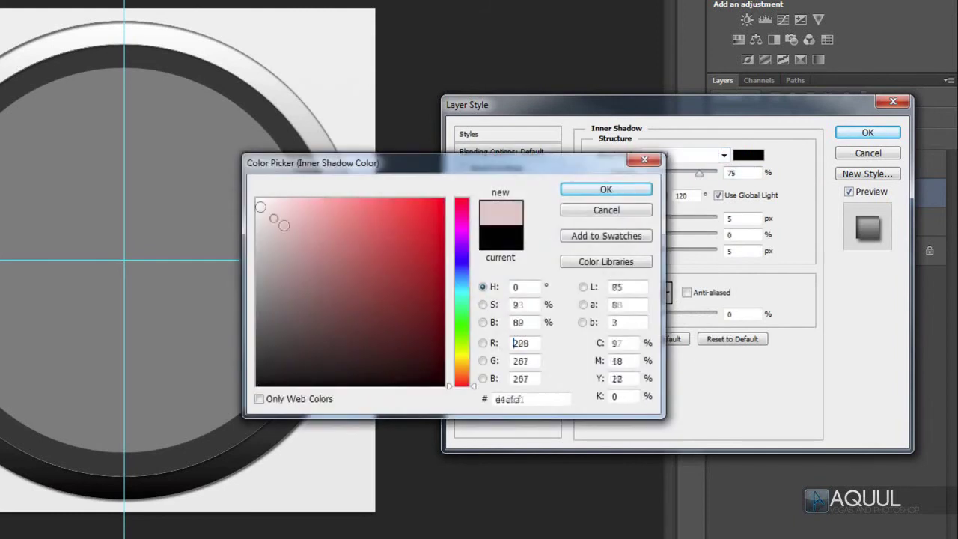
pyautogui.moveTo(314, 232); pyautogui.dragTo(257, 198)
pyautogui.click(606, 188)
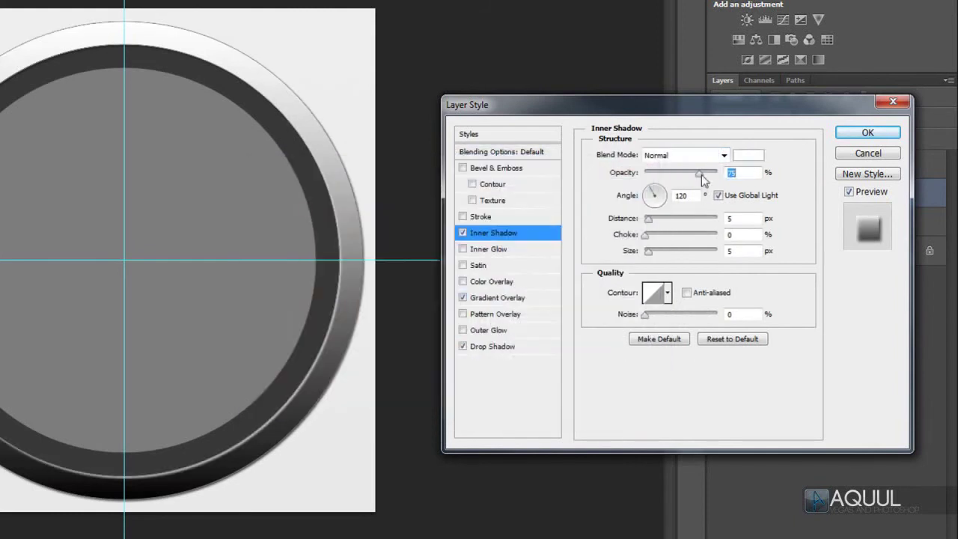
pyautogui.moveTo(702, 175); pyautogui.dragTo(754, 174)
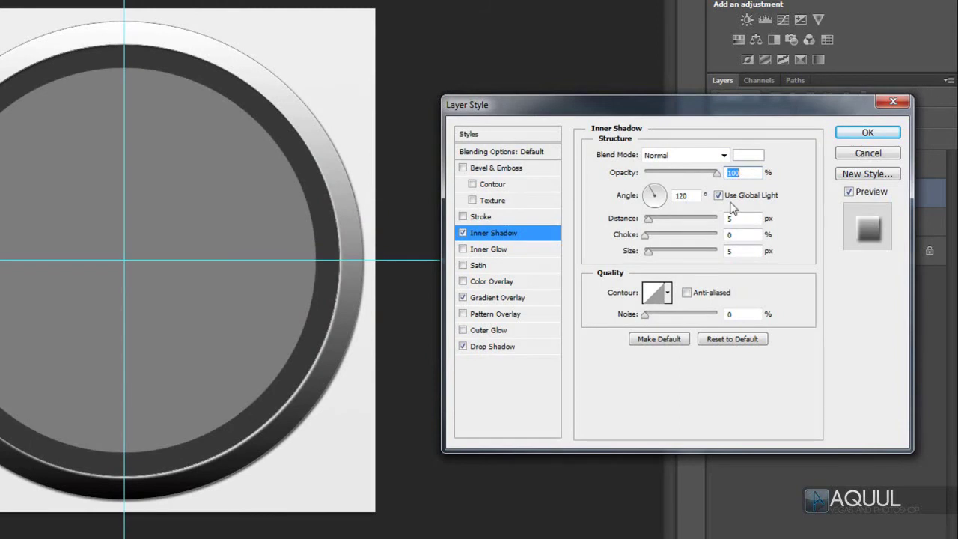
pyautogui.click(749, 218)
pyautogui.click(747, 250)
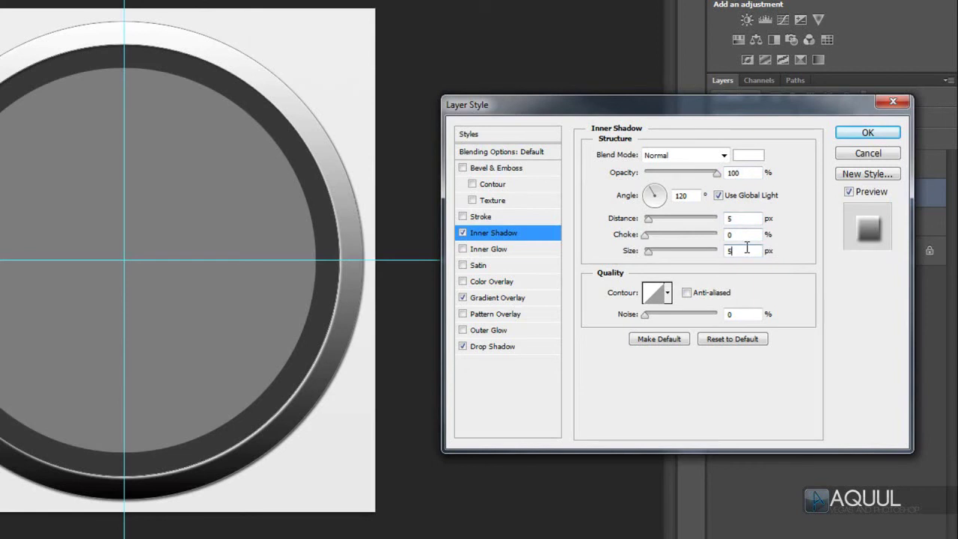
pyautogui.click(500, 298)
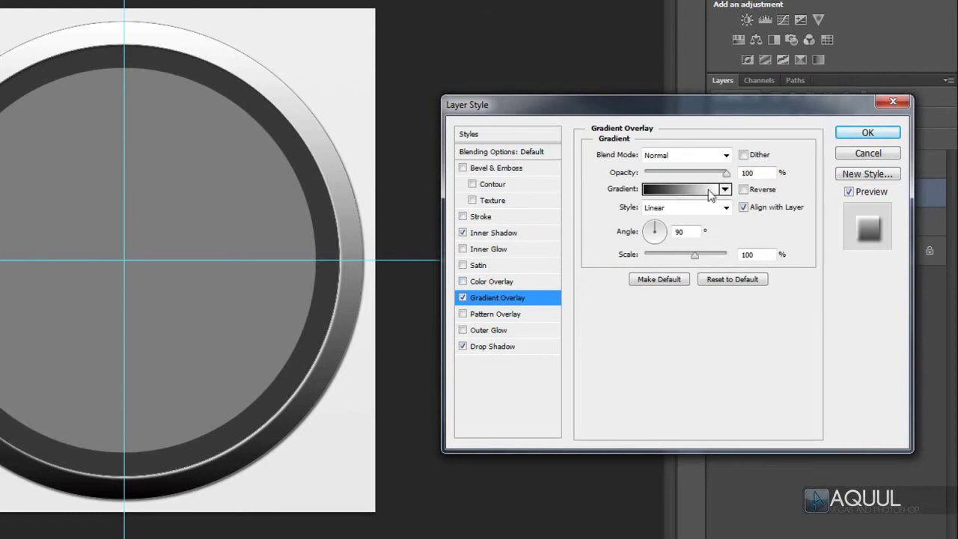
# - Set the Gradient Overlay gradient to run from d3d3d3 to eeeeee
pyautogui.click(680, 190)
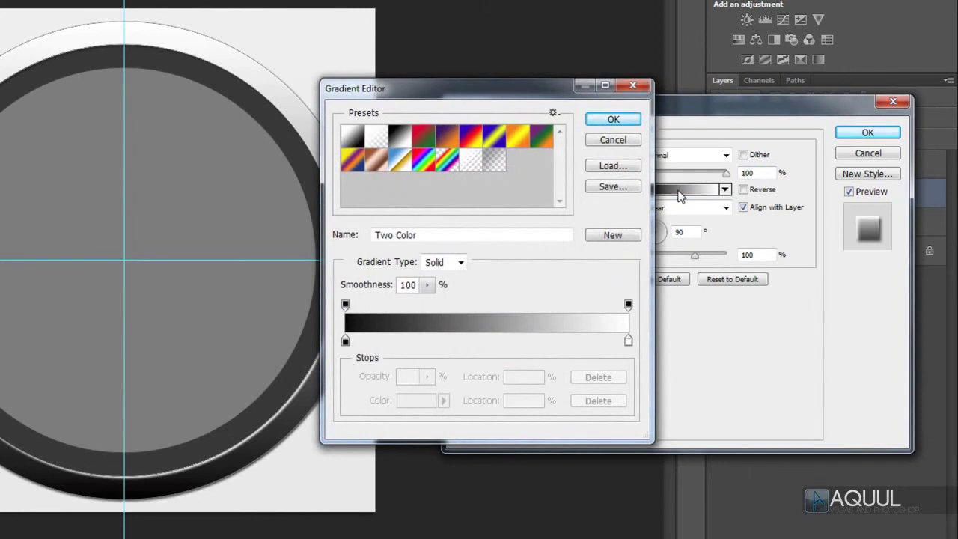
pyautogui.click(345, 341)
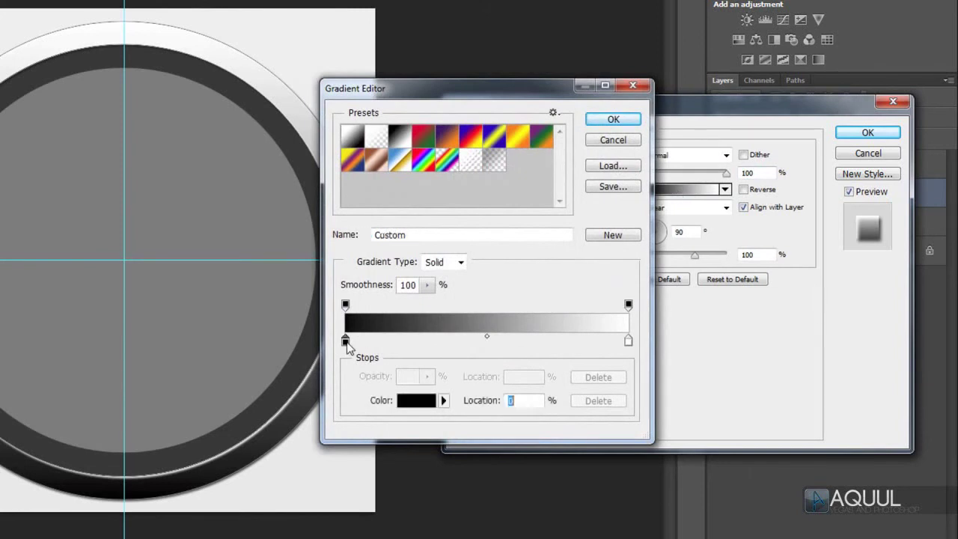
pyautogui.doubleClick(345, 341)
pyautogui.moveTo(274, 252); pyautogui.dragTo(258, 231)
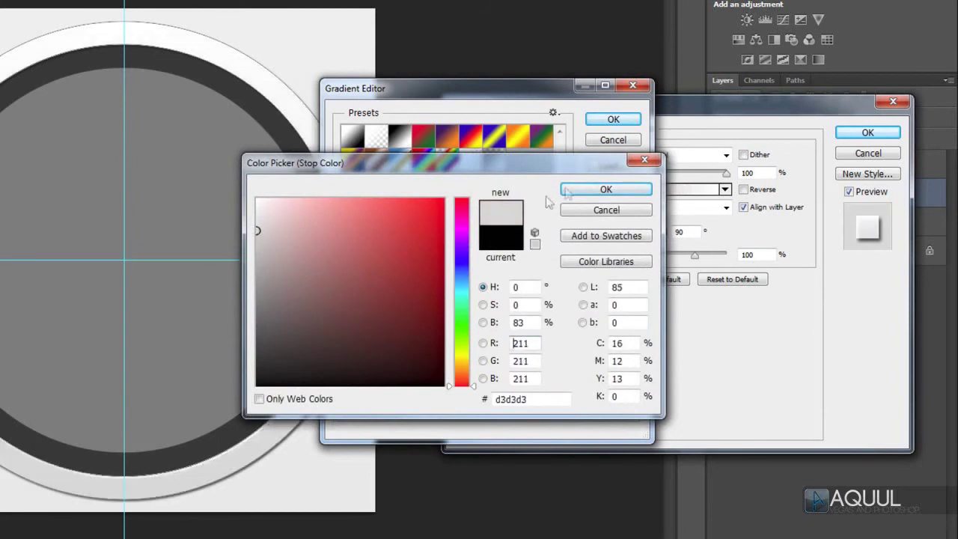
pyautogui.click(606, 188)
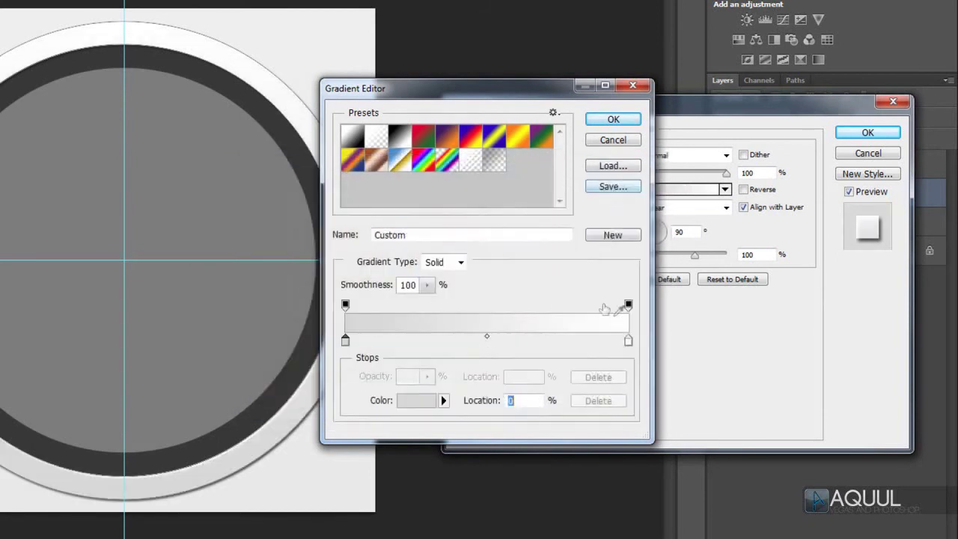
pyautogui.doubleClick(628, 342)
pyautogui.moveTo(304, 250); pyautogui.dragTo(248, 210)
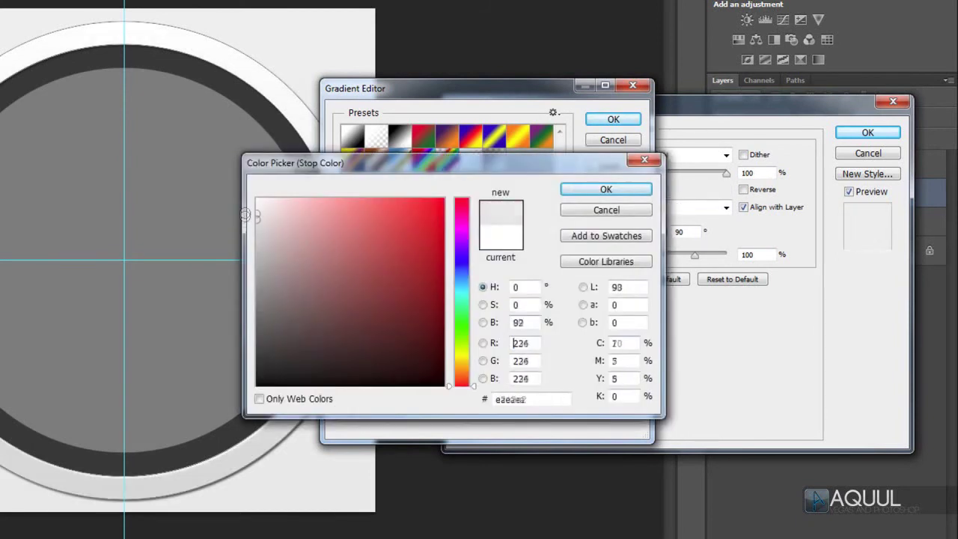
pyautogui.click(633, 191)
pyautogui.click(629, 121)
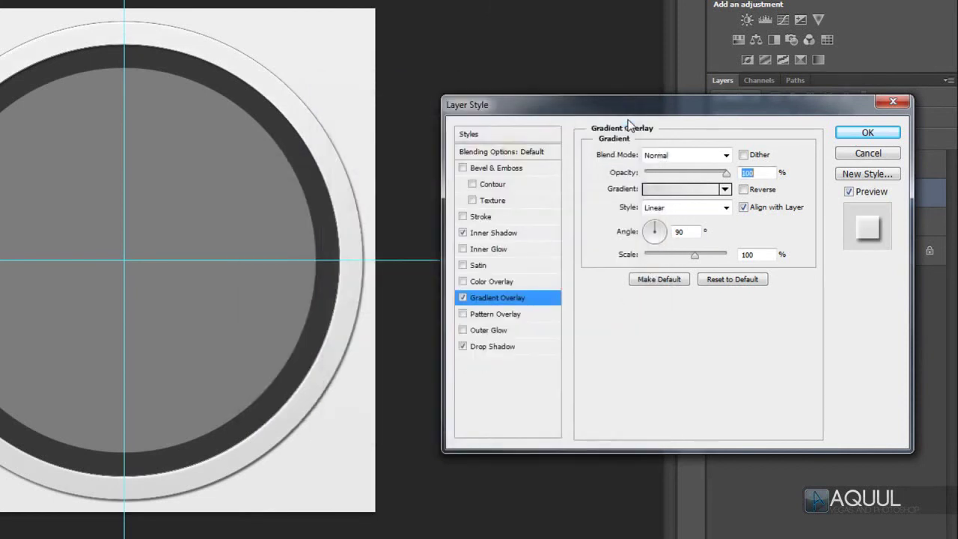
# - Soften the Drop Shadow to a 21 px size and apply the layer style
pyautogui.click(495, 348)
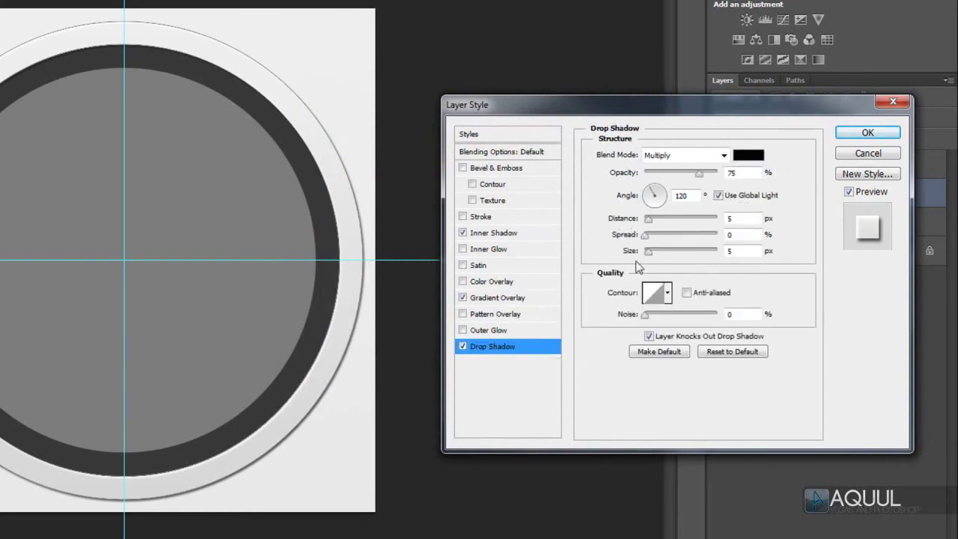
pyautogui.moveTo(701, 251); pyautogui.dragTo(656, 256)
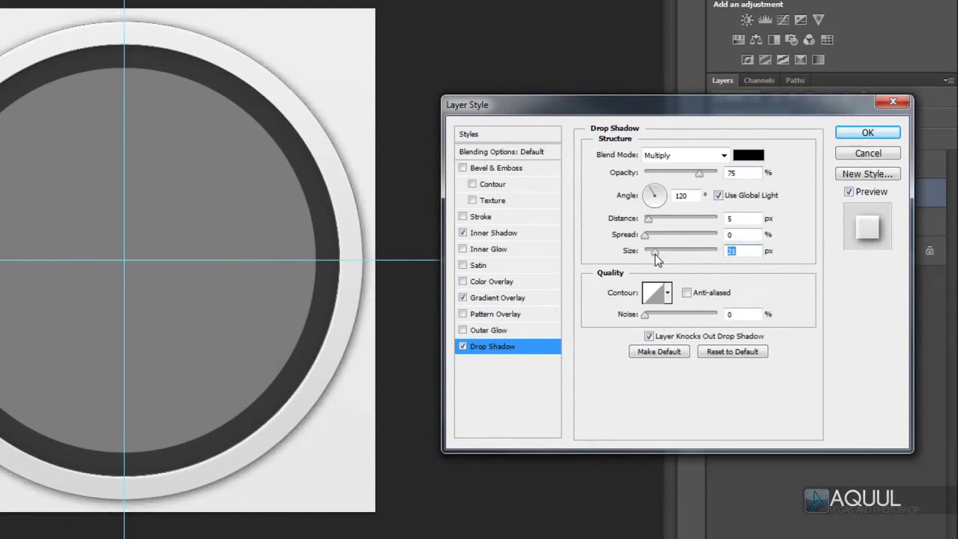
pyautogui.click(877, 133)
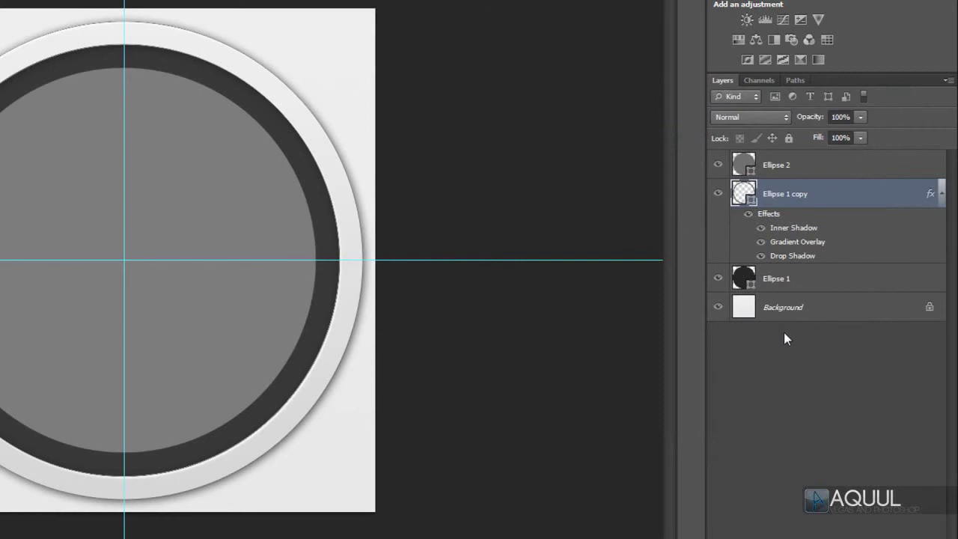
# - Copy Ellipse 1 copy's layer style and paste it onto Ellipse 2
pyautogui.moveTo(849, 207)
pyautogui.mouseDown()
pyautogui.moveTo(884, 200)
pyautogui.moveTo(864, 198)
pyautogui.mouseUp()
pyautogui.rightClick(865, 197)
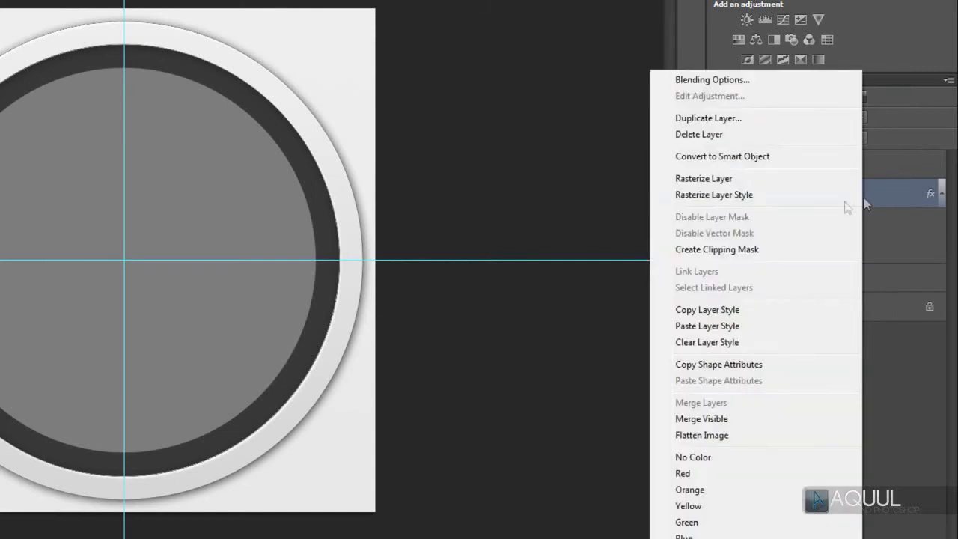
pyautogui.click(757, 313)
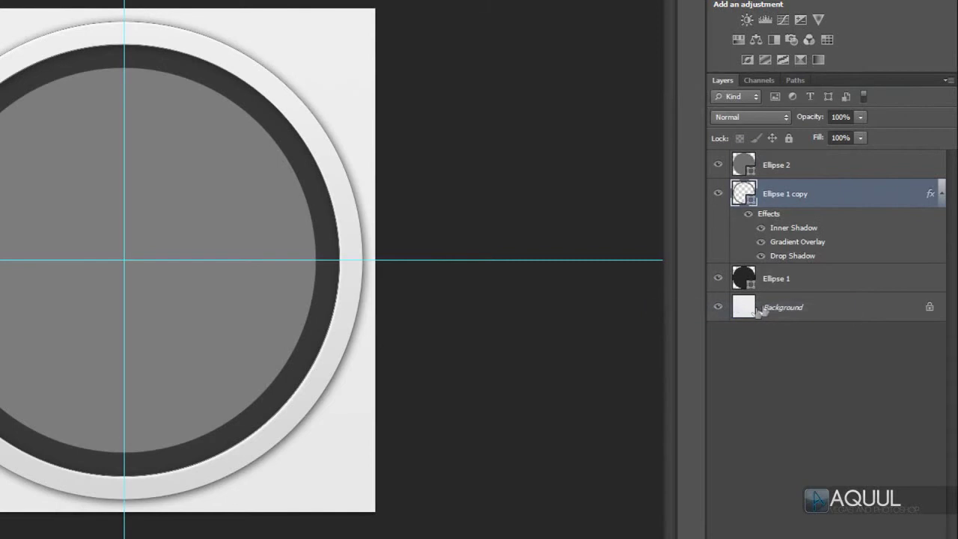
pyautogui.click(868, 166)
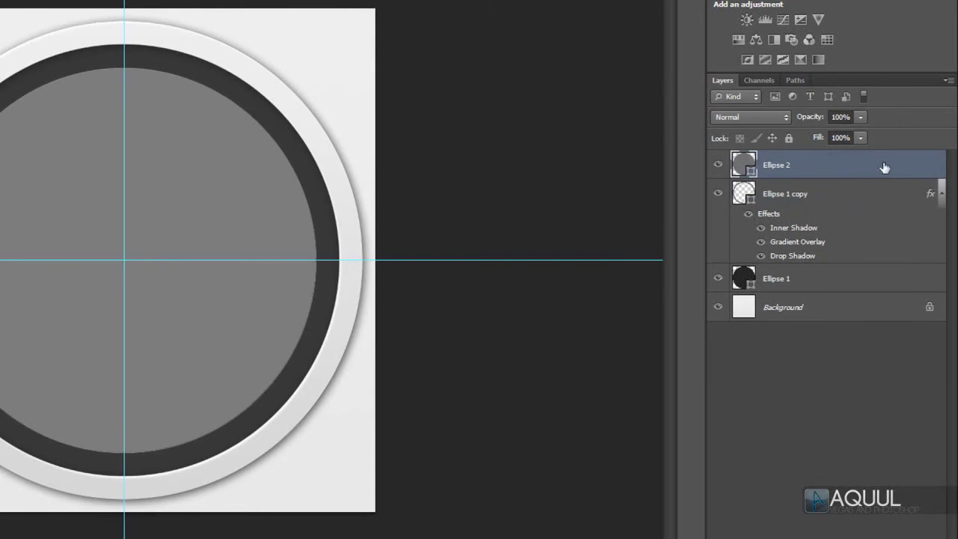
pyautogui.rightClick(883, 168)
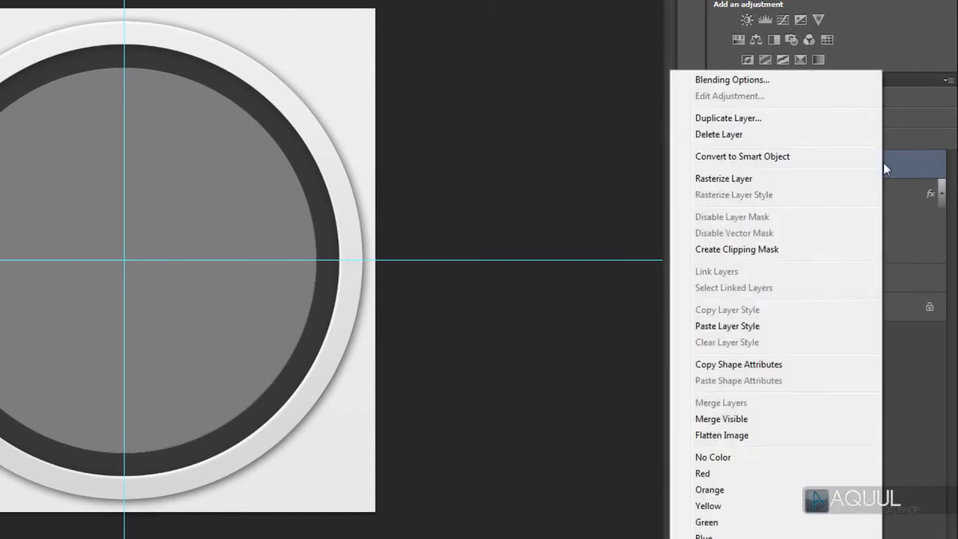
pyautogui.click(787, 330)
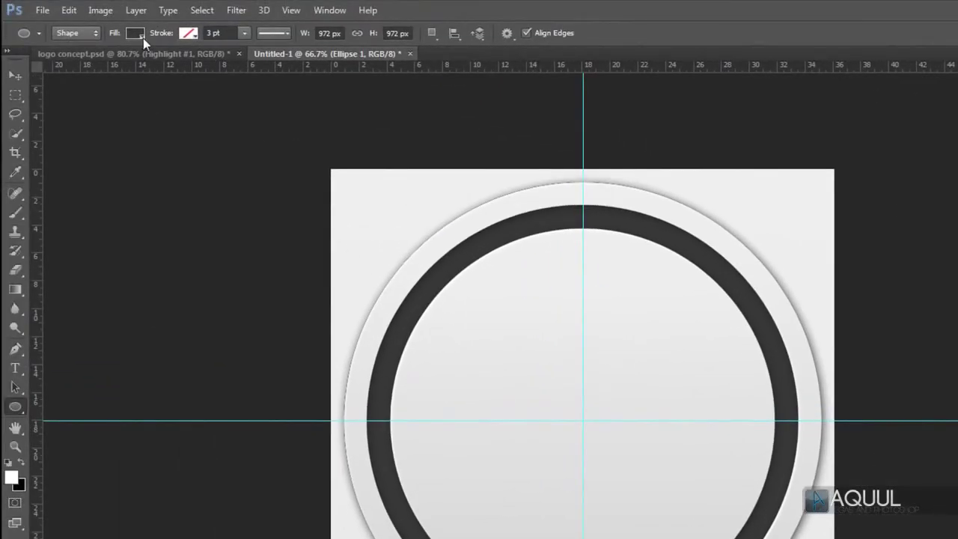
# - Change Ellipse 1's fill to light blue, after briefly trying a magenta swatch
pyautogui.click(143, 37)
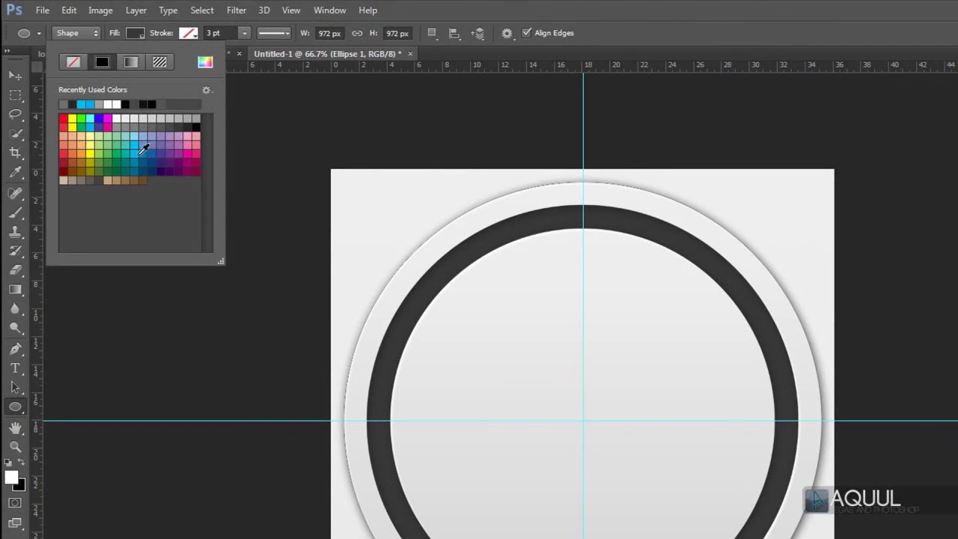
pyautogui.click(134, 152)
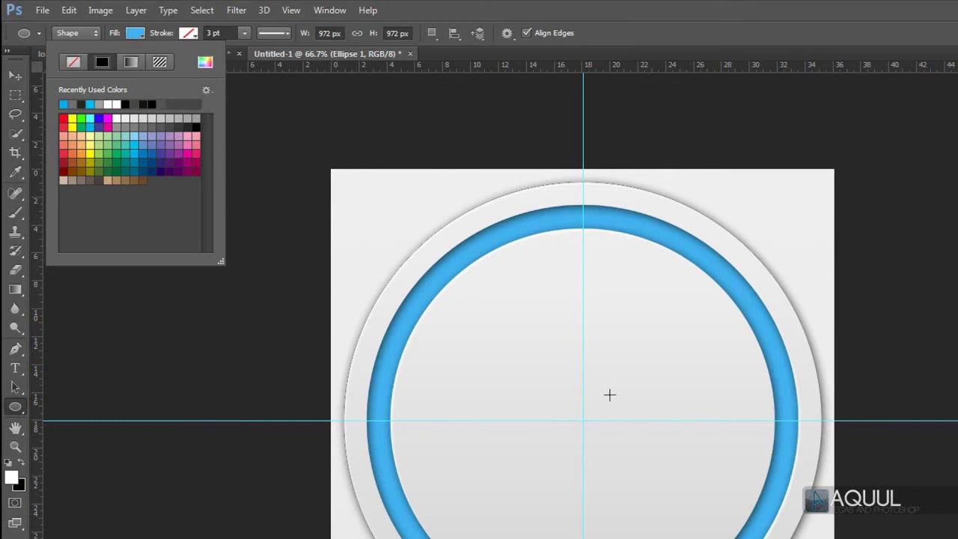
pyautogui.click(193, 152)
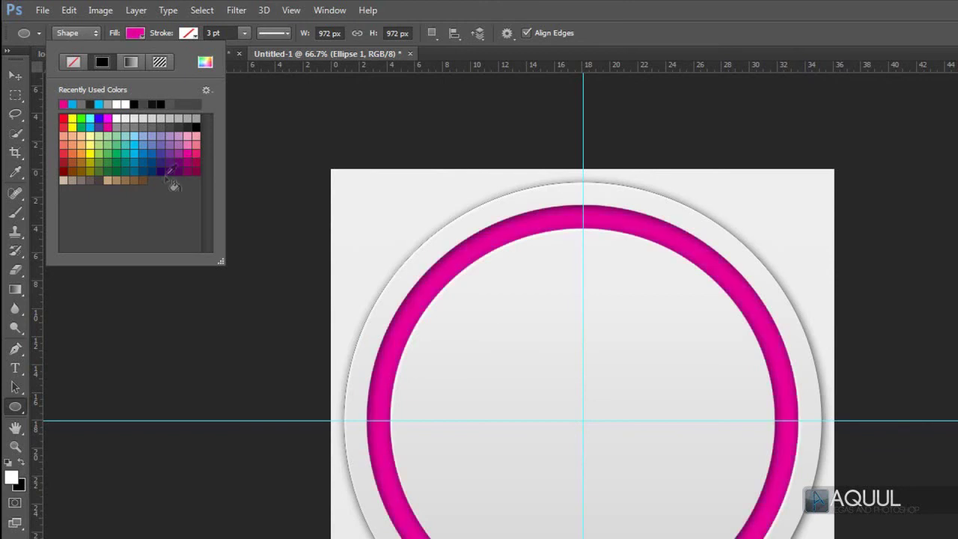
pyautogui.click(167, 182)
pyautogui.click(844, 284)
pyautogui.click(136, 149)
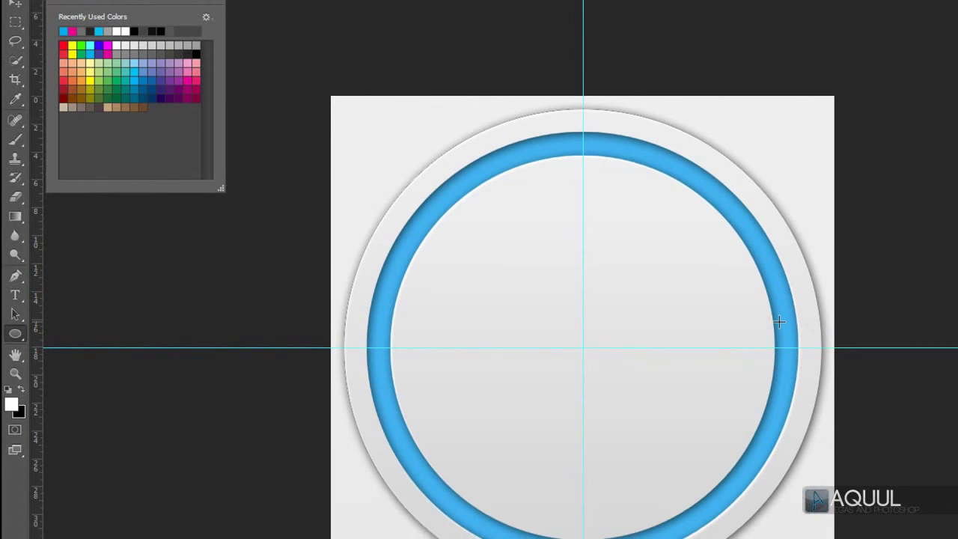
pyautogui.click(17, 296)
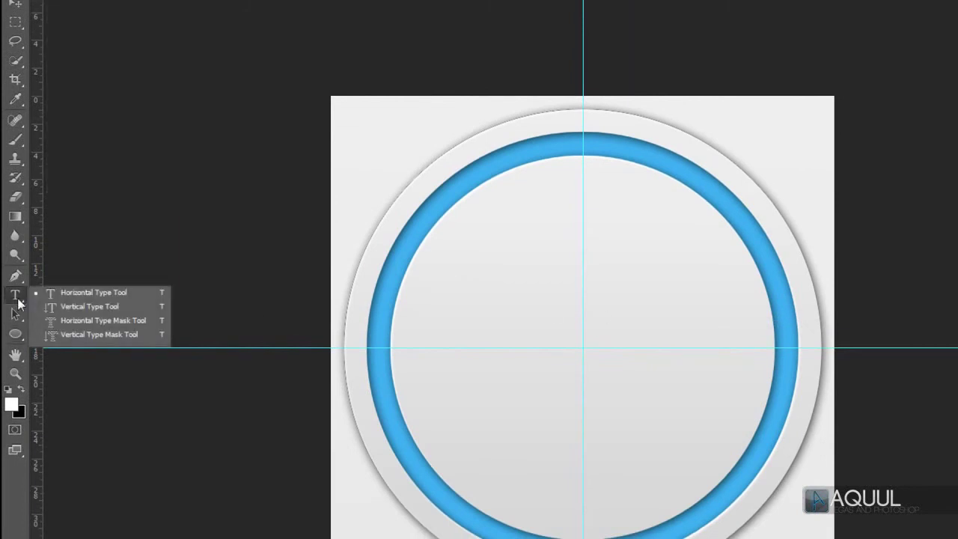
# - Type 'D3' as a horizontal type mask in the Dodger Condensed font
pyautogui.click(140, 320)
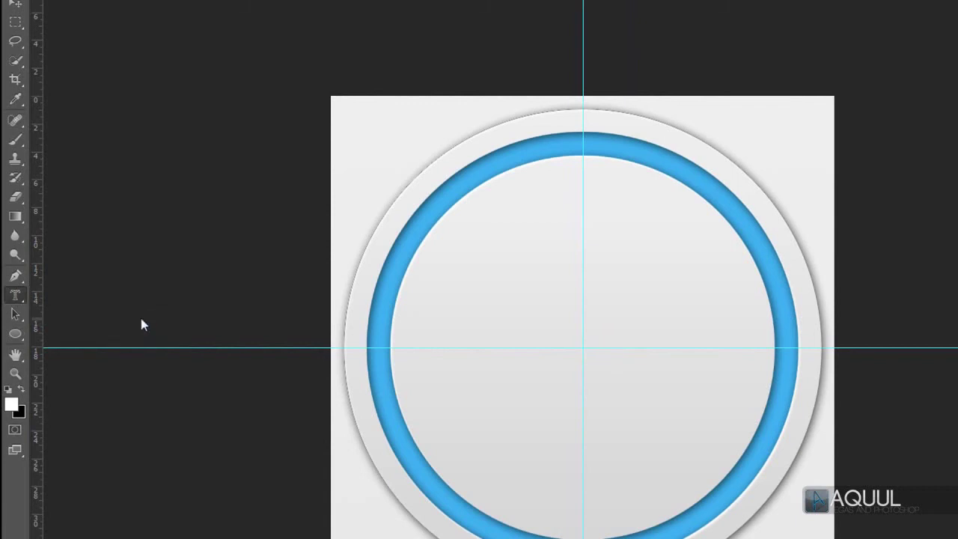
pyautogui.click(346, 228)
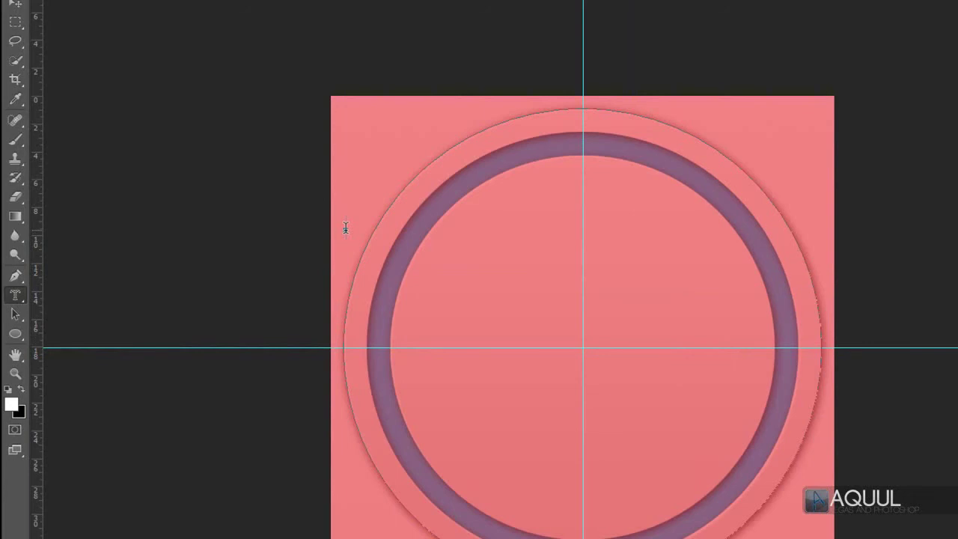
pyautogui.write('D3')
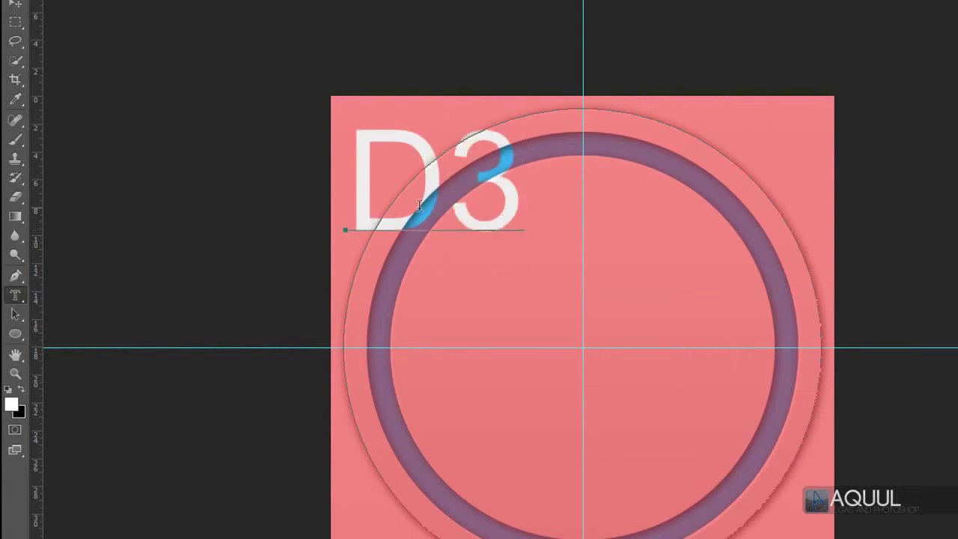
pyautogui.hotkey('ctrl', 'a')
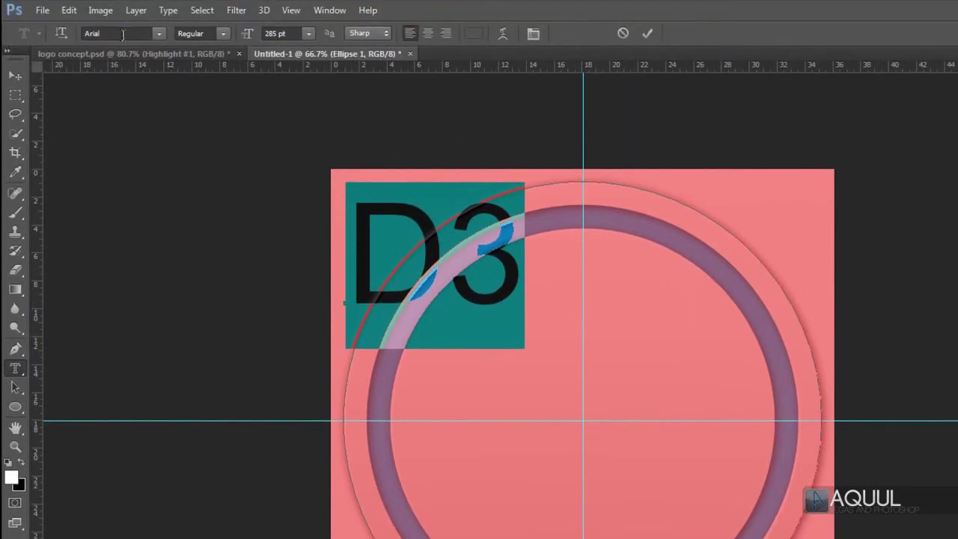
pyautogui.write('Dodger E')
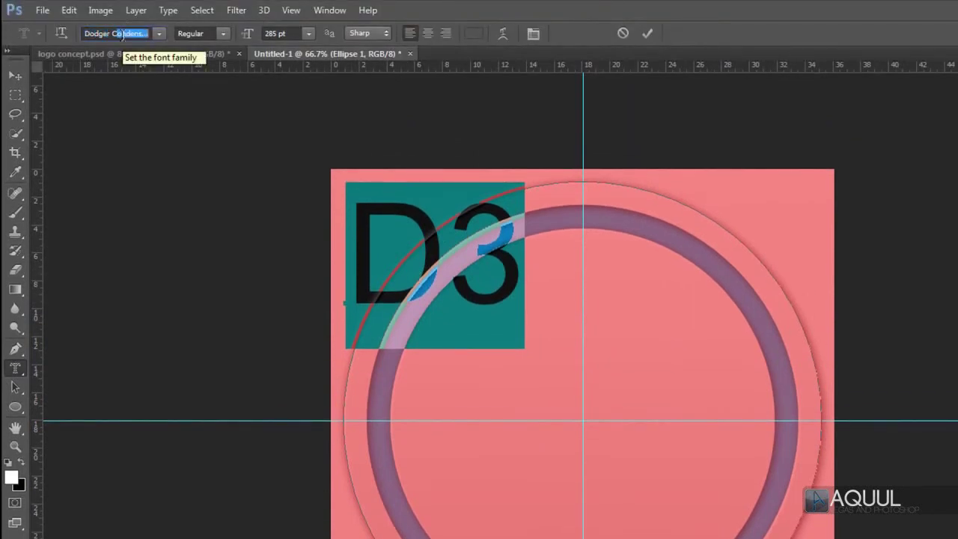
pyautogui.press('Return')
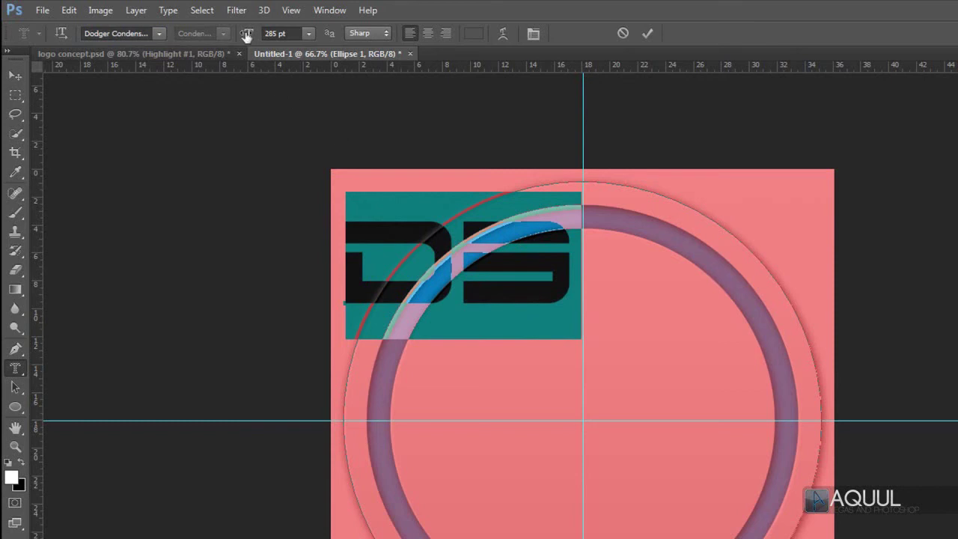
# - Raise the D3 mask text to 463 pt and move it down over the circle
pyautogui.moveTo(246, 37); pyautogui.dragTo(369, 38)
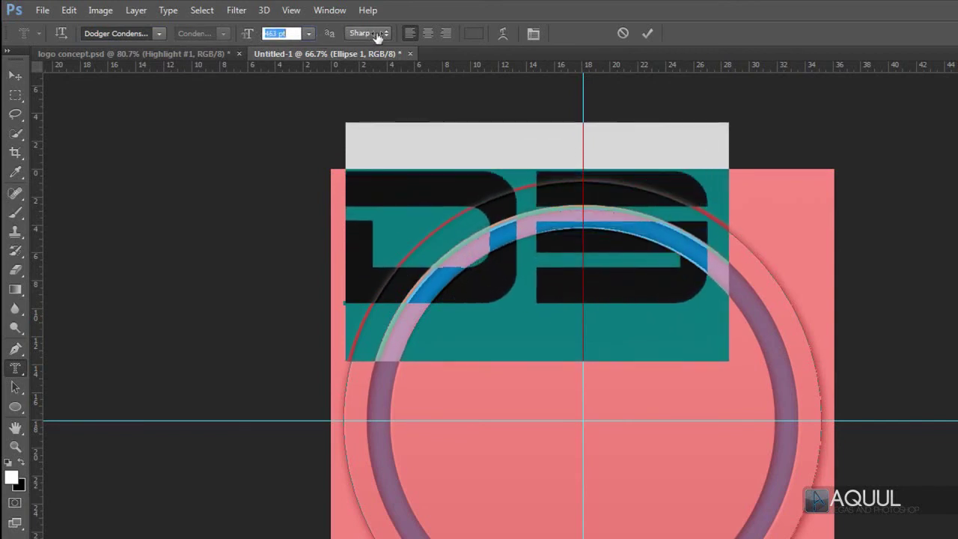
pyautogui.moveTo(369, 36); pyautogui.dragTo(376, 34)
pyautogui.moveTo(661, 283)
pyautogui.mouseDown()
pyautogui.moveTo(407, 301)
pyautogui.moveTo(410, 323)
pyautogui.mouseUp()
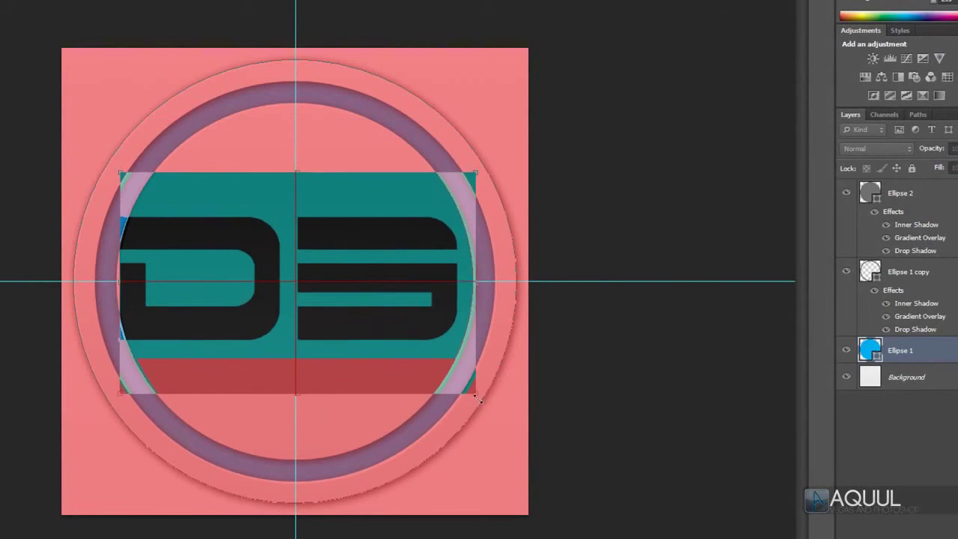
# - Scale the D3 letter selection to span the circle, nudge it slightly left, and select Ellipse 2
pyautogui.moveTo(482, 402); pyautogui.dragTo(504, 415)
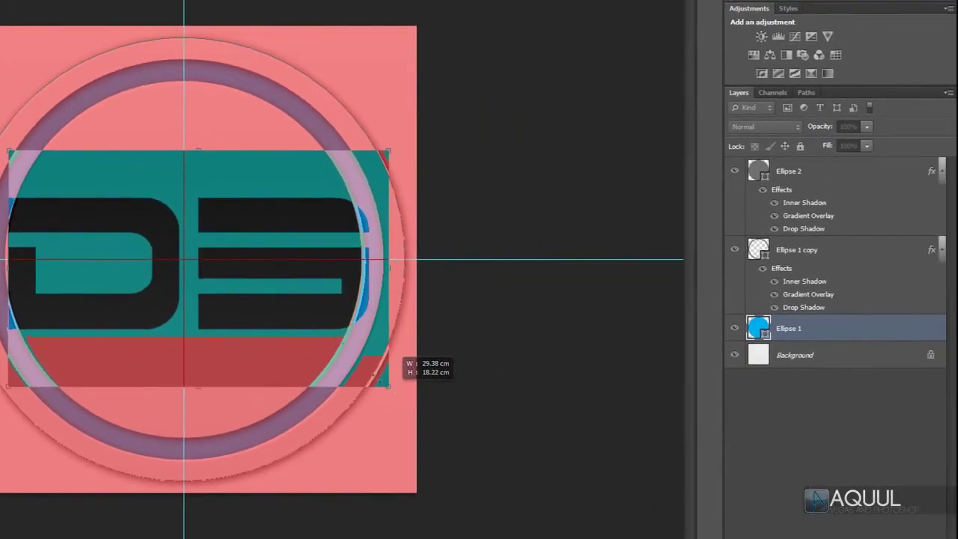
pyautogui.moveTo(274, 315); pyautogui.dragTo(271, 316)
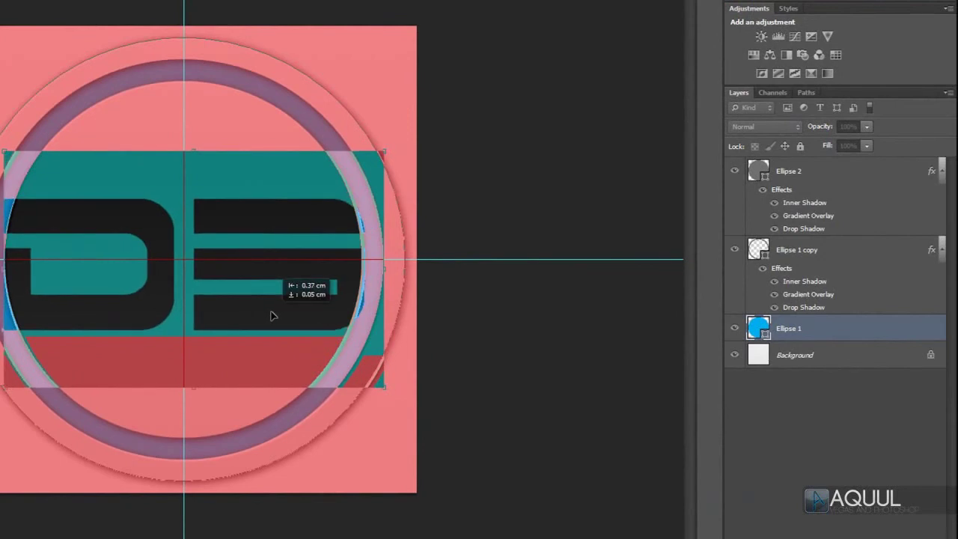
pyautogui.moveTo(383, 387); pyautogui.dragTo(391, 393)
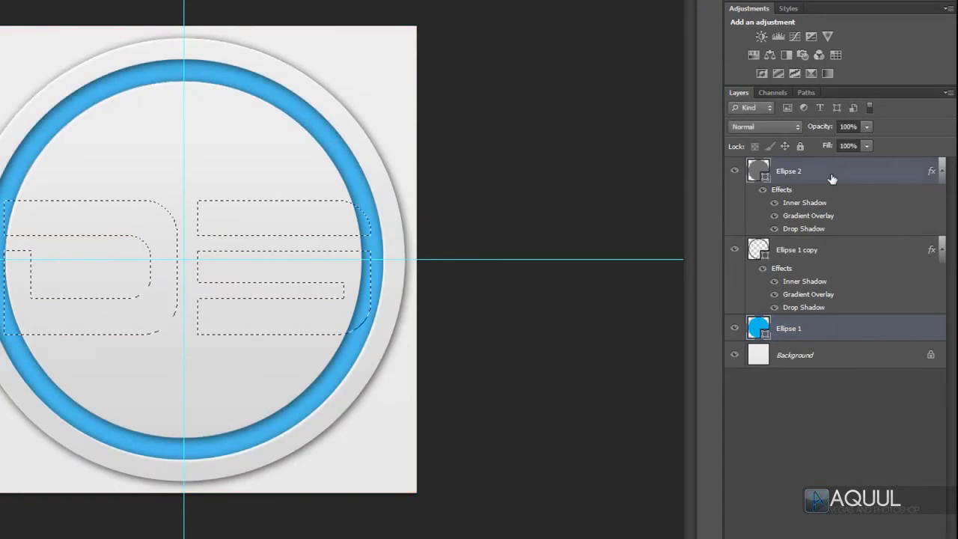
pyautogui.click(832, 178)
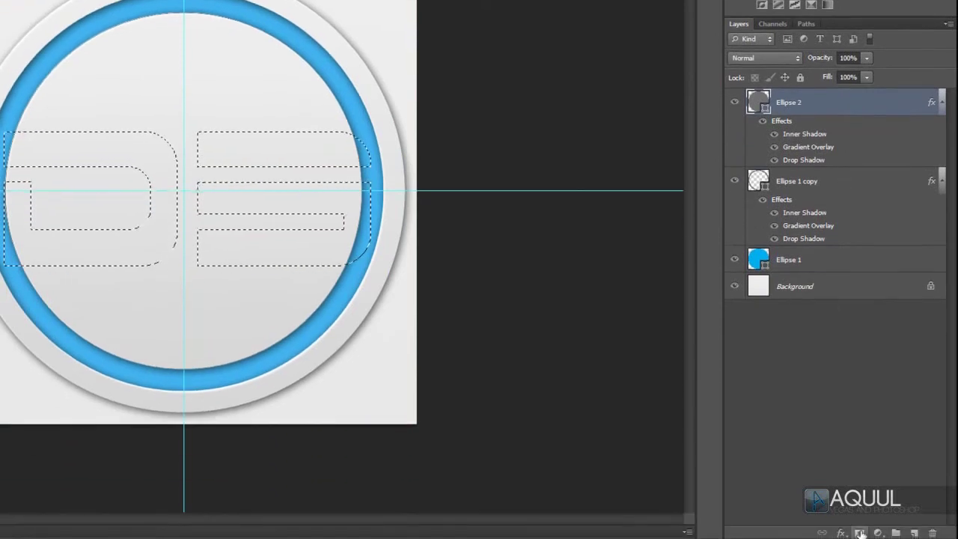
# - Add a D3-shaped layer mask to Ellipse 2 and unlink it from the layer
pyautogui.click(861, 532)
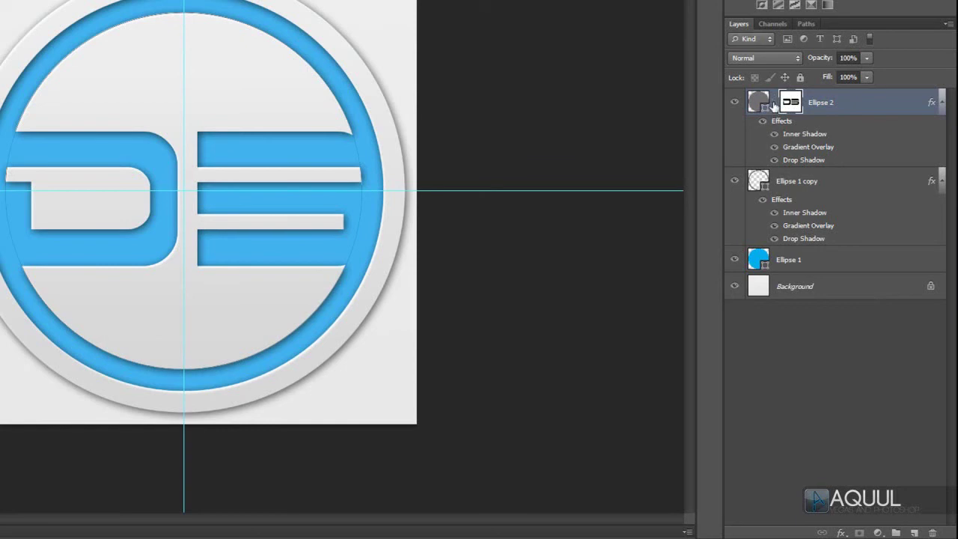
pyautogui.click(774, 106)
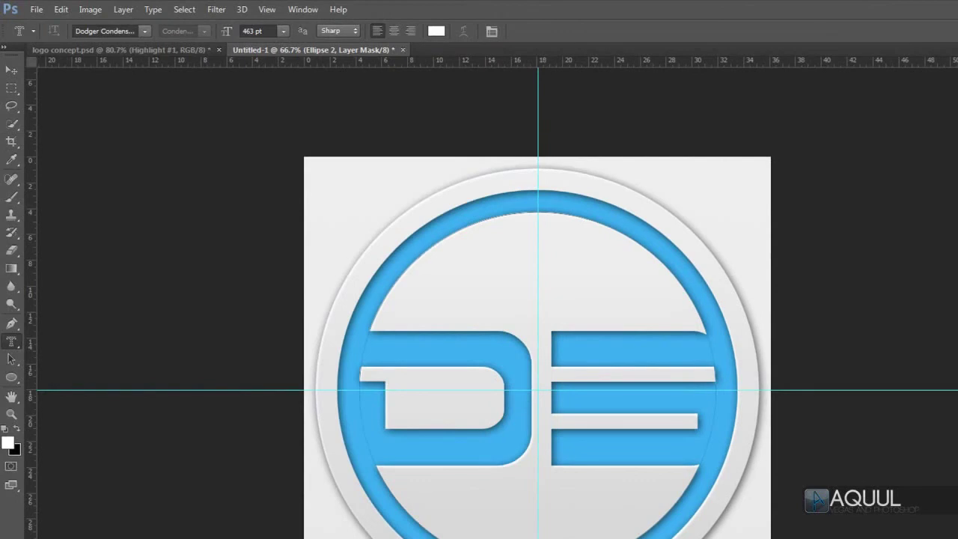
# - Move the D and E letters slightly closer together, then load Ellipse 1's circle as a selection
pyautogui.click(11, 72)
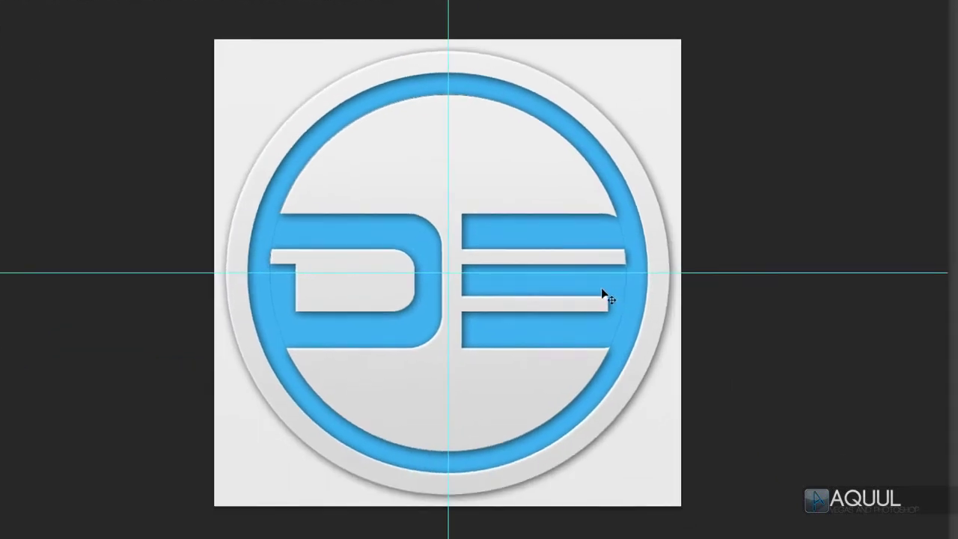
pyautogui.moveTo(607, 297); pyautogui.dragTo(600, 294)
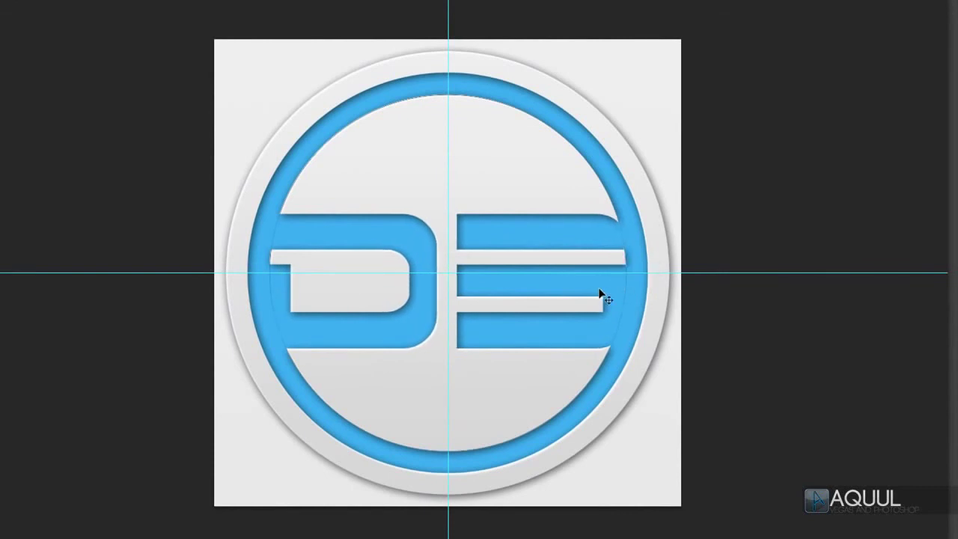
pyautogui.press('Right')
pyautogui.press('Right')
pyautogui.press('Right')
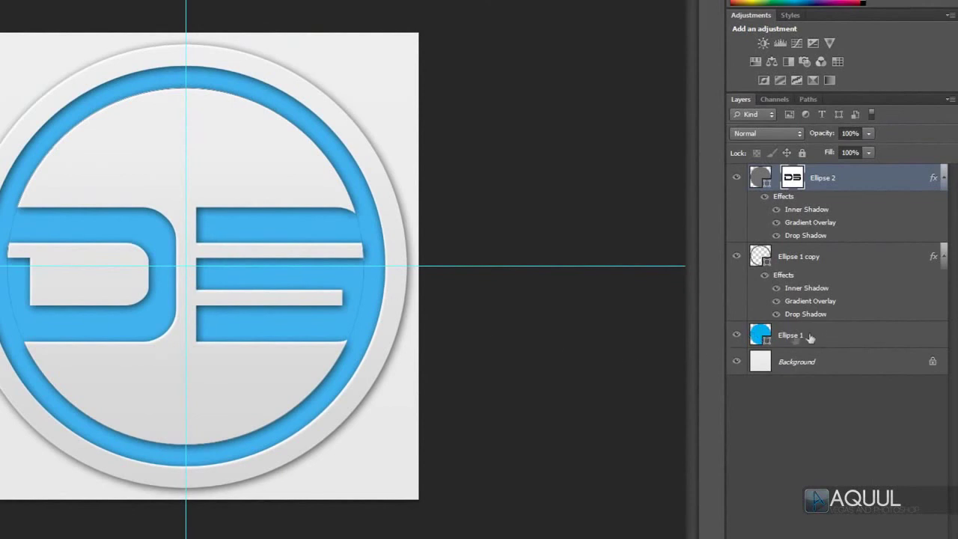
pyautogui.keyDown('ctrl'); pyautogui.click(760, 335); pyautogui.keyUp('ctrl')
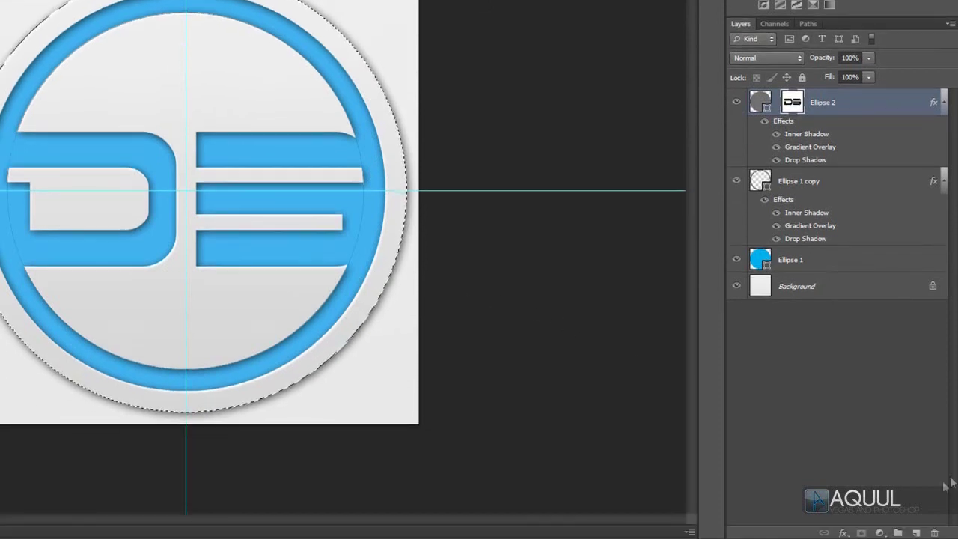
# - Add Layer 1 just above Ellipse 1 and pick the Brush tool
pyautogui.click(918, 533)
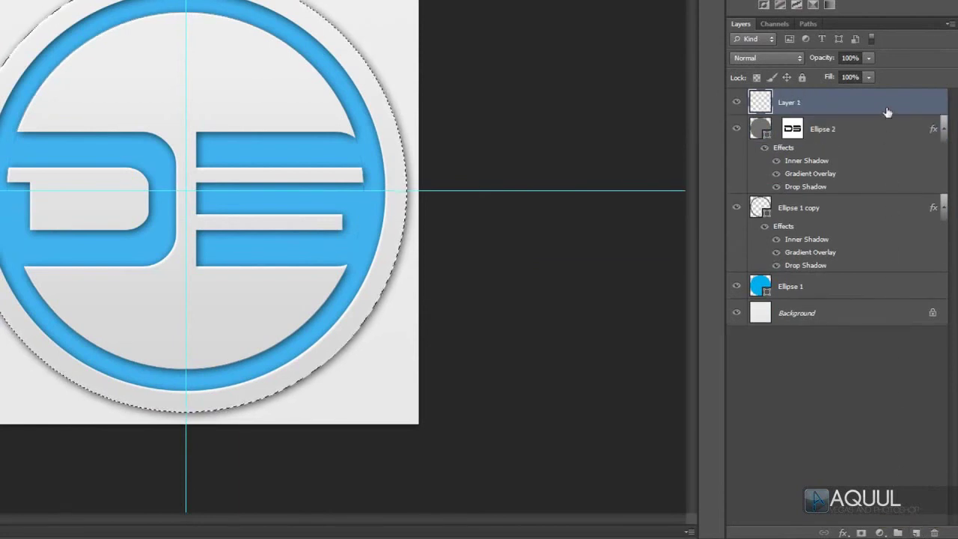
pyautogui.moveTo(888, 103); pyautogui.dragTo(878, 255)
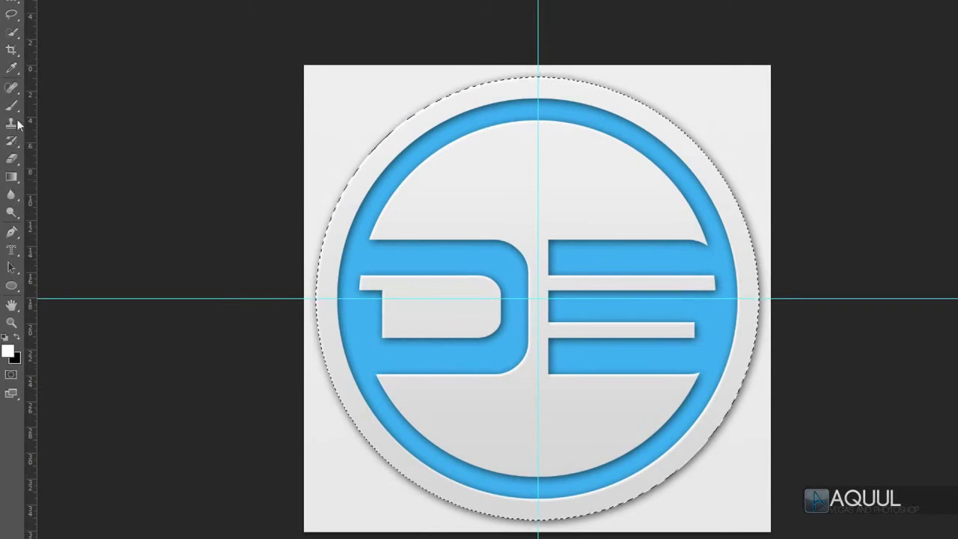
pyautogui.rightClick(12, 105)
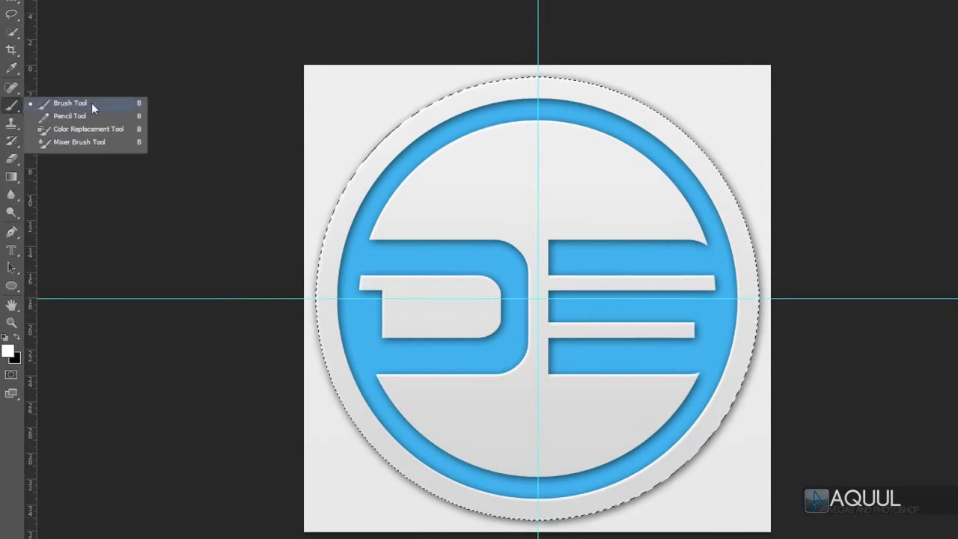
pyautogui.click(92, 103)
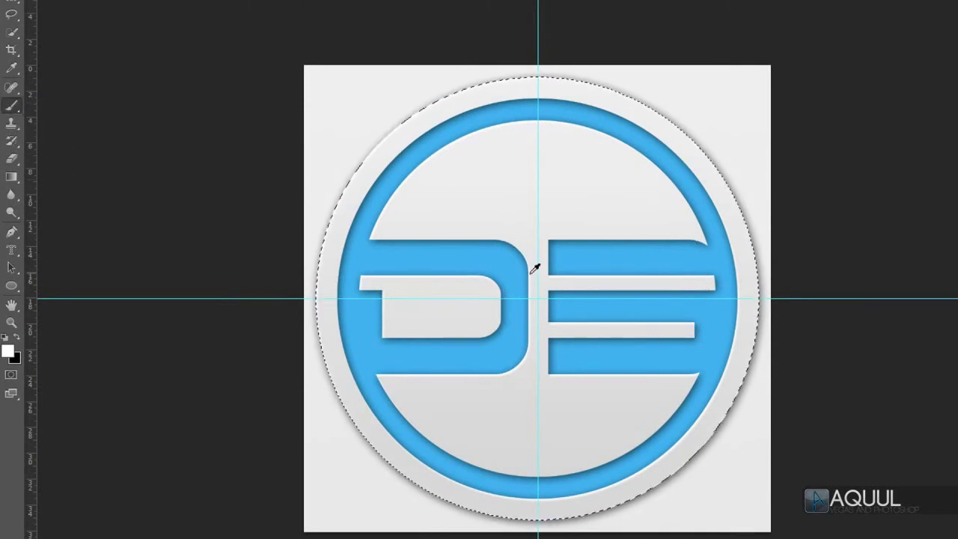
# - Paint a soft white highlight across the E with a roughly 400 px soft brush
pyautogui.keyDown('alt'); pyautogui.rightClick(525, 274); pyautogui.keyUp('alt')
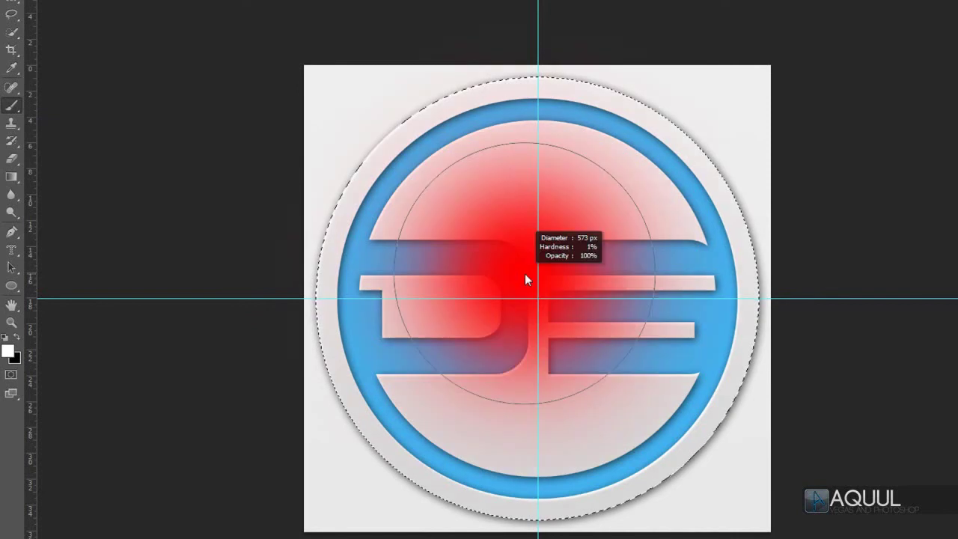
pyautogui.moveTo(524, 273)
pyautogui.mouseDown()
pyautogui.moveTo(680, 269)
pyautogui.moveTo(460, 260)
pyautogui.moveTo(529, 219)
pyautogui.mouseUp()
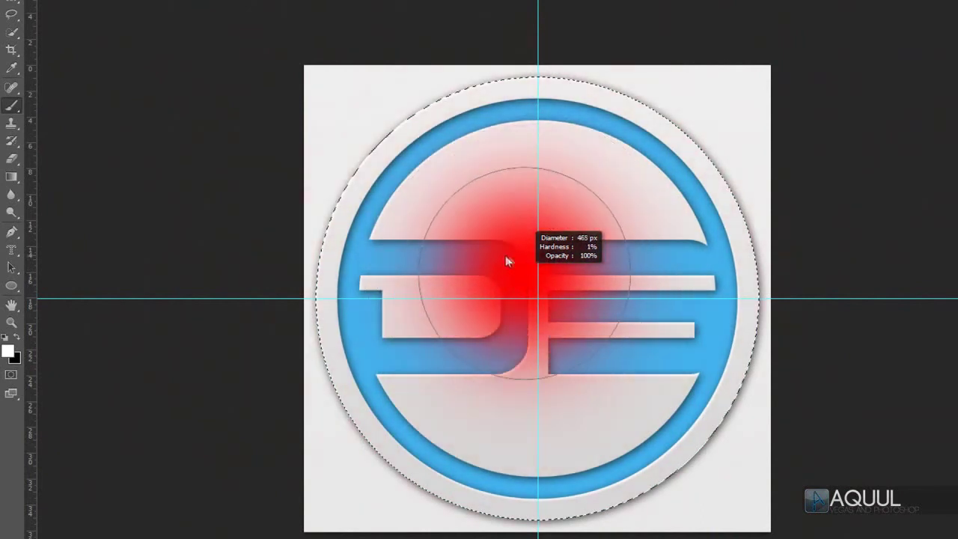
pyautogui.moveTo(541, 104)
pyautogui.mouseDown()
pyautogui.moveTo(516, 454)
pyautogui.moveTo(529, 262)
pyautogui.mouseUp()
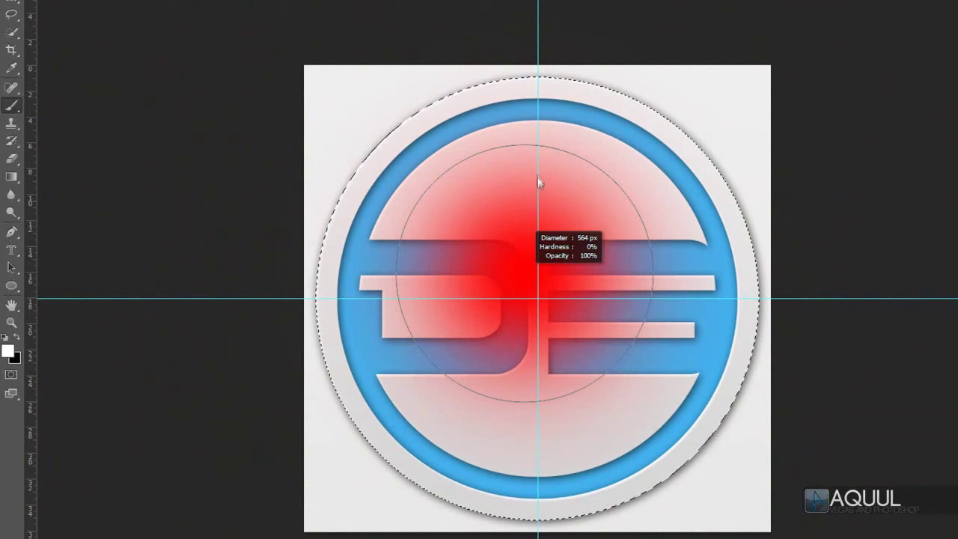
pyautogui.moveTo(539, 182)
pyautogui.mouseDown()
pyautogui.moveTo(503, 197)
pyautogui.moveTo(538, 187)
pyautogui.mouseUp()
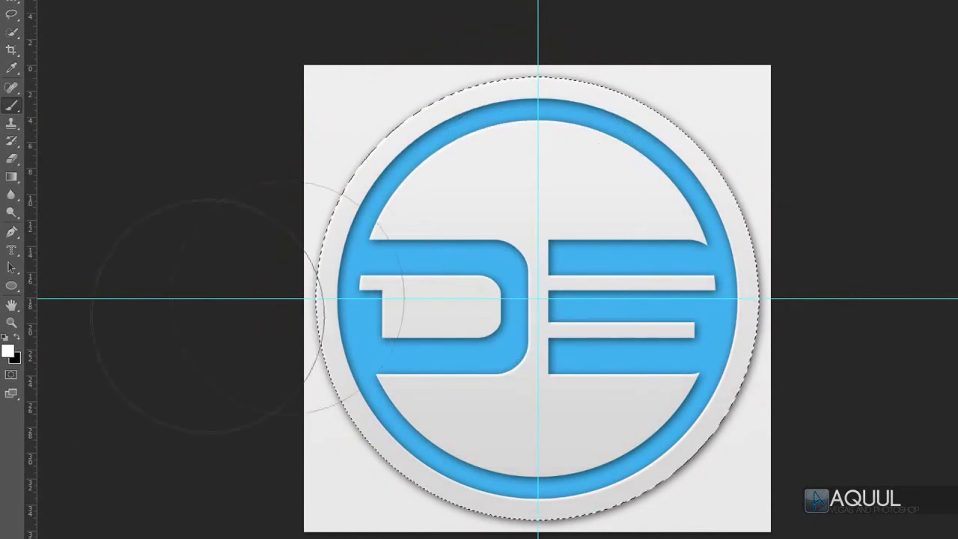
pyautogui.click(9, 351)
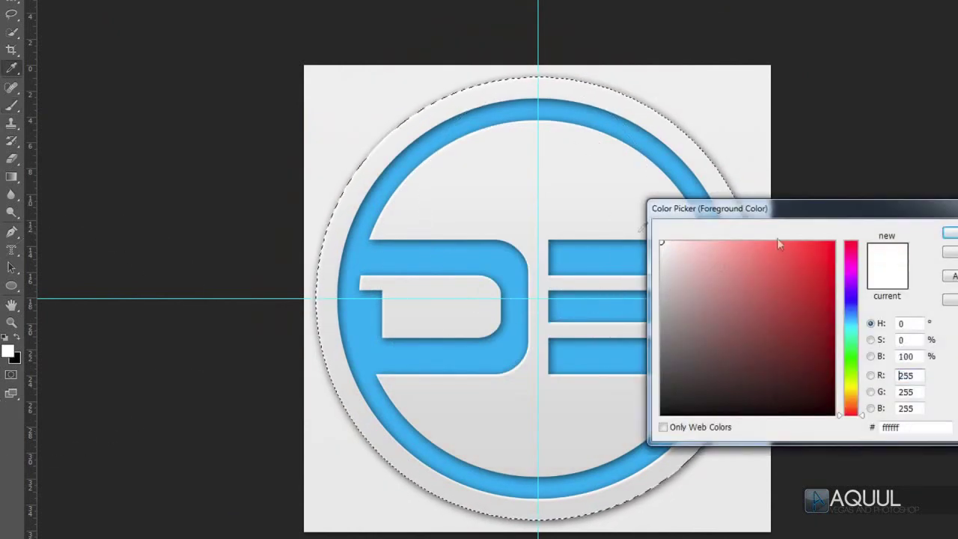
pyautogui.press('Return')
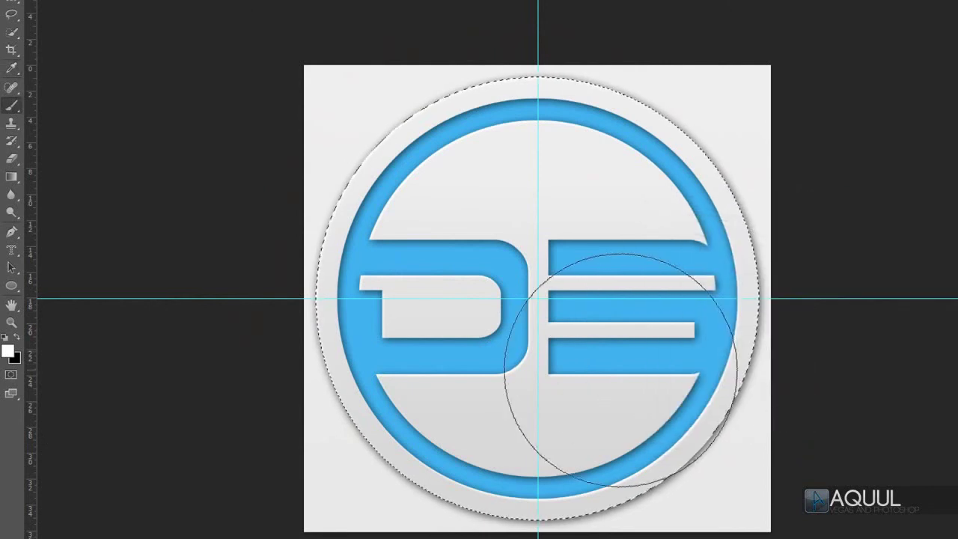
pyautogui.moveTo(644, 330)
pyautogui.mouseDown()
pyautogui.moveTo(608, 359)
pyautogui.moveTo(654, 396)
pyautogui.mouseUp()
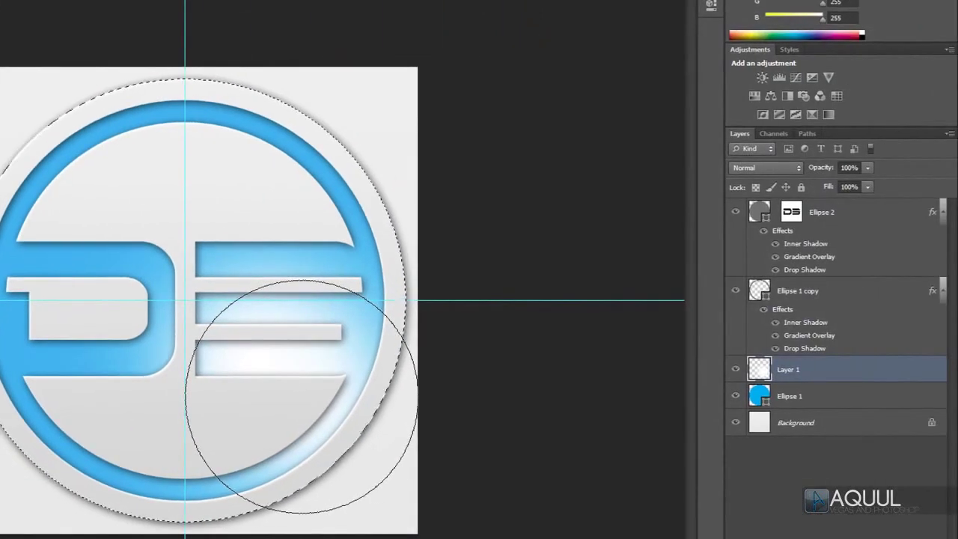
# - Set Layer 1 to Overlay blending at 67% opacity
pyautogui.click(778, 167)
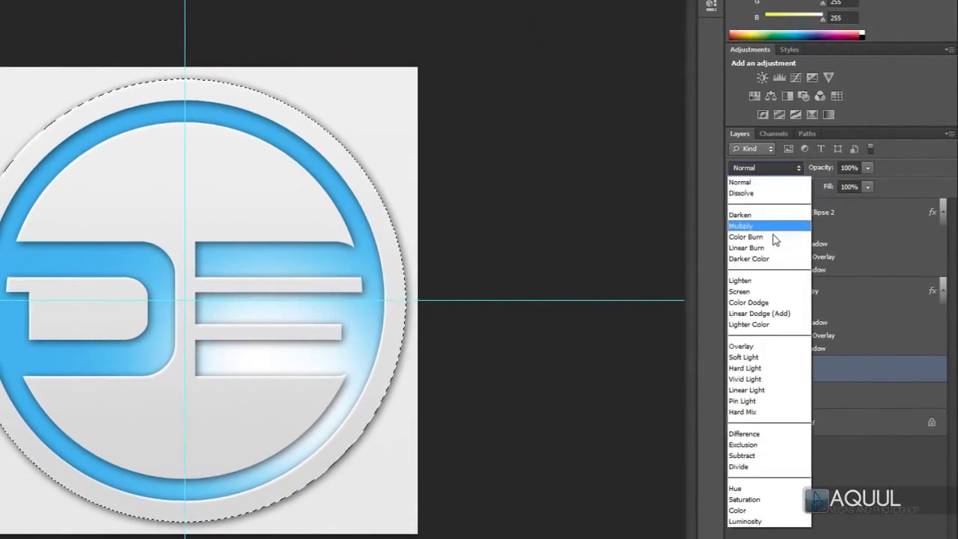
pyautogui.click(772, 346)
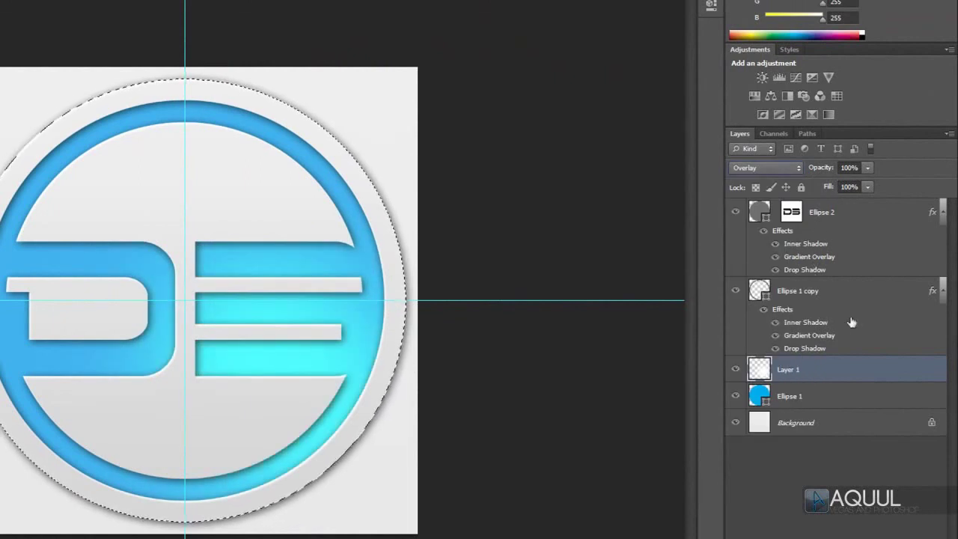
pyautogui.press('Down')
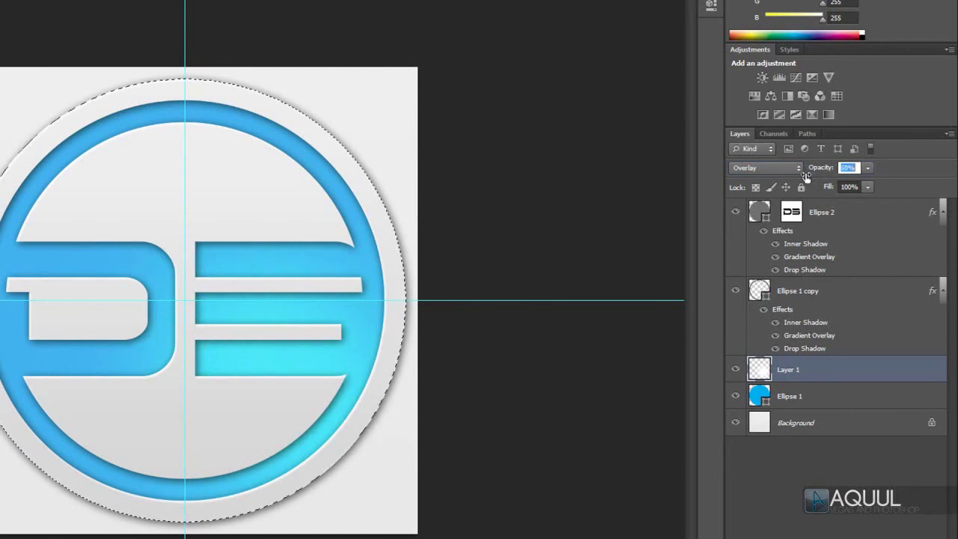
pyautogui.press('Up')
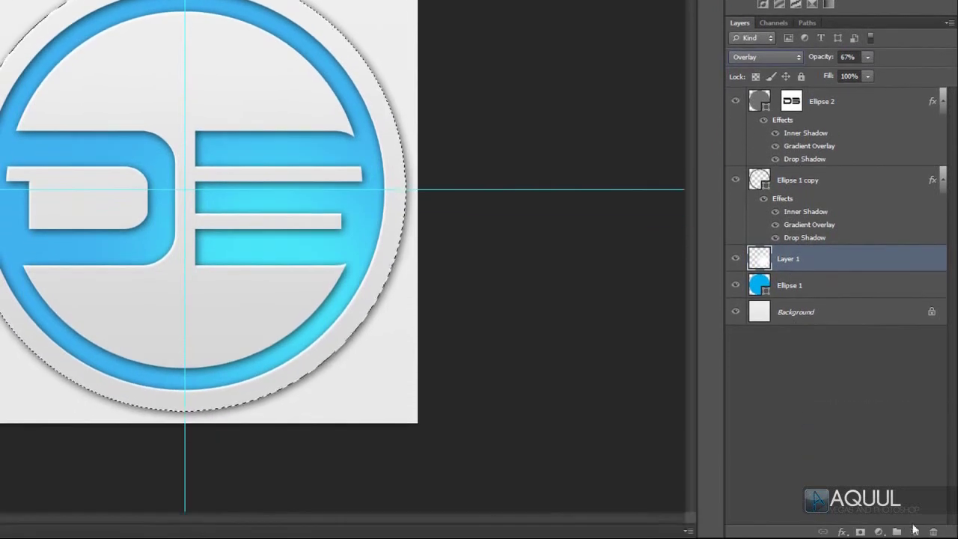
# - Add Layer 2 at the top of the stack and trim the circle selection to its upper half
pyautogui.click(915, 533)
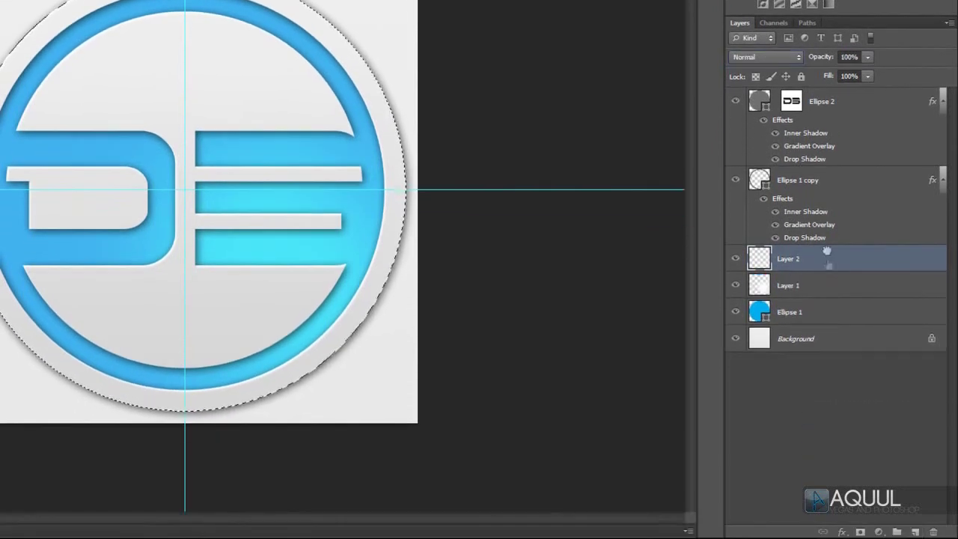
pyautogui.moveTo(828, 252); pyautogui.dragTo(842, 103)
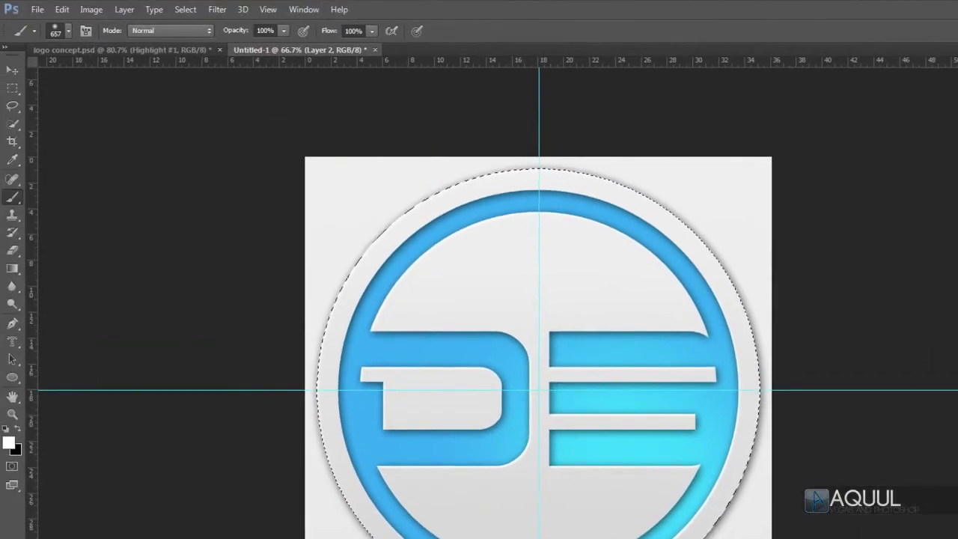
pyautogui.click(11, 87)
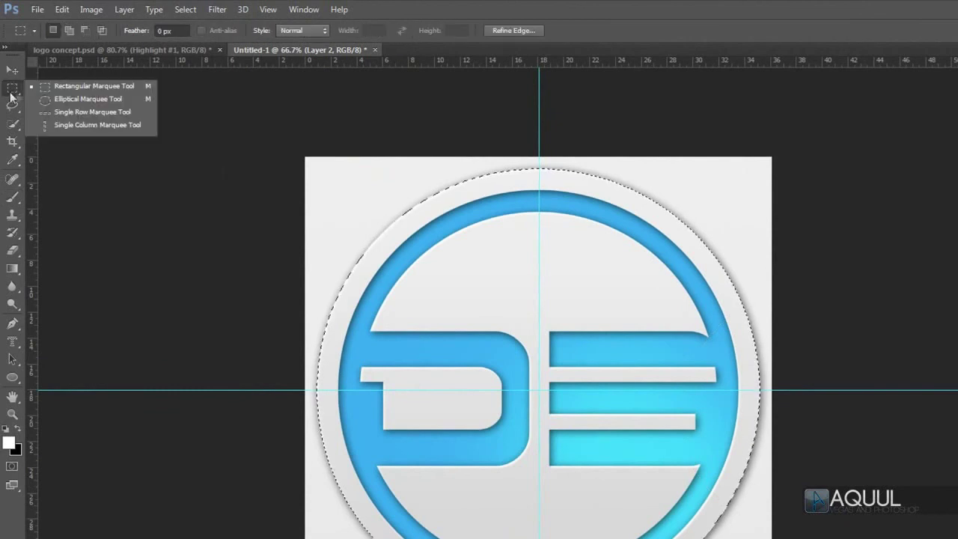
pyautogui.click(94, 87)
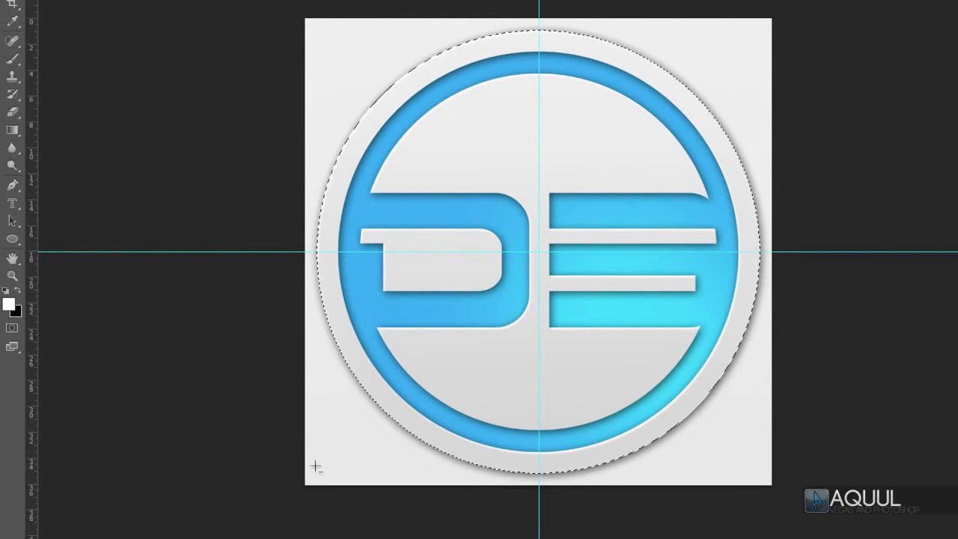
pyautogui.moveTo(306, 486); pyautogui.dragTo(792, 256)
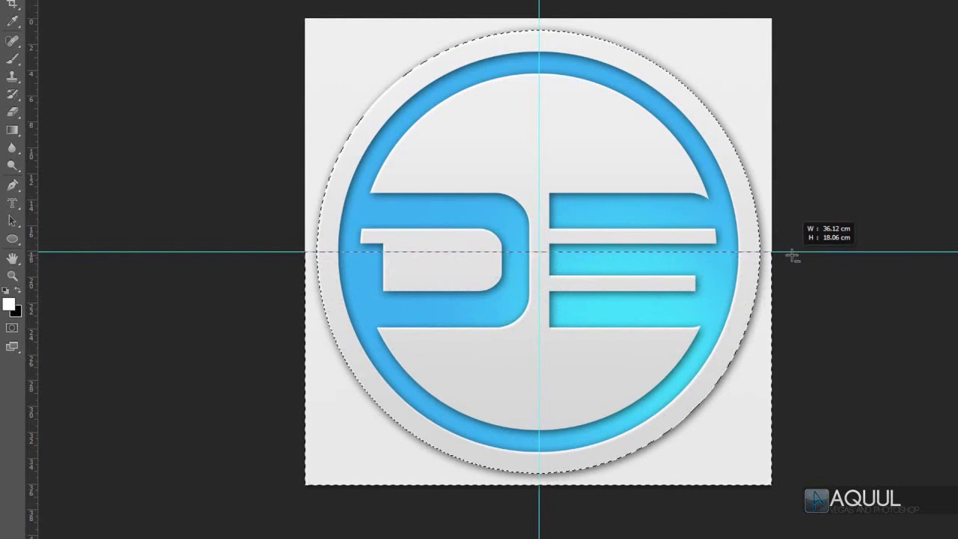
pyautogui.moveTo(792, 256); pyautogui.dragTo(795, 255)
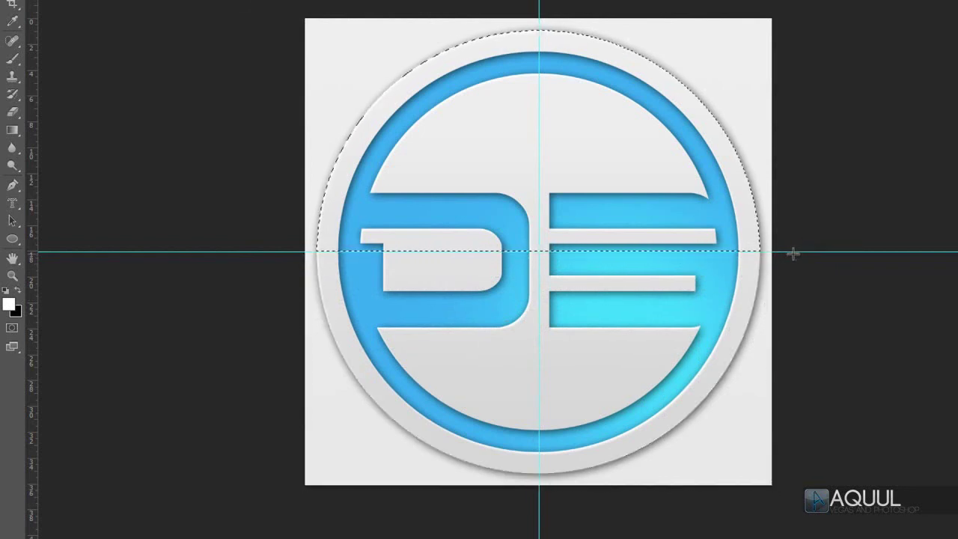
# - Fill the upper half-circle selection with white
pyautogui.click(9, 304)
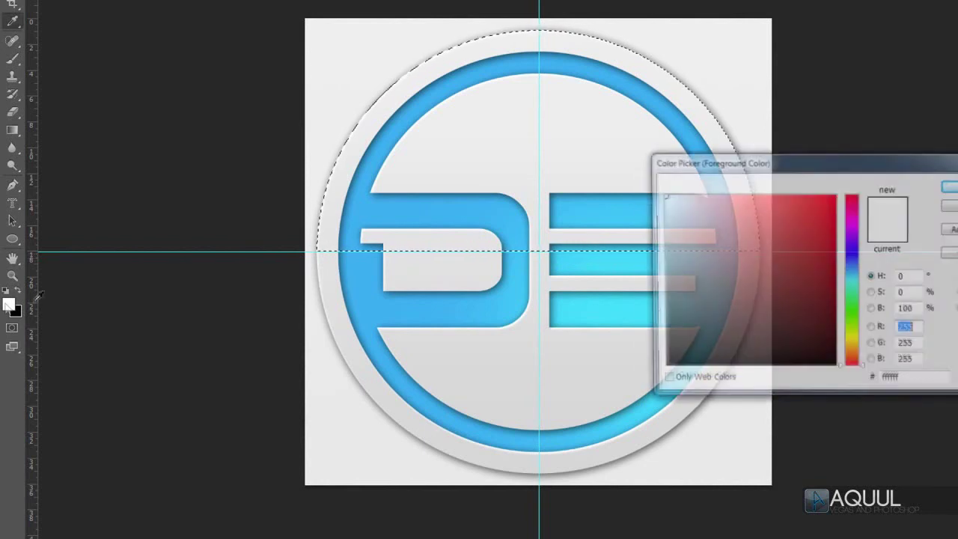
pyautogui.click(949, 186)
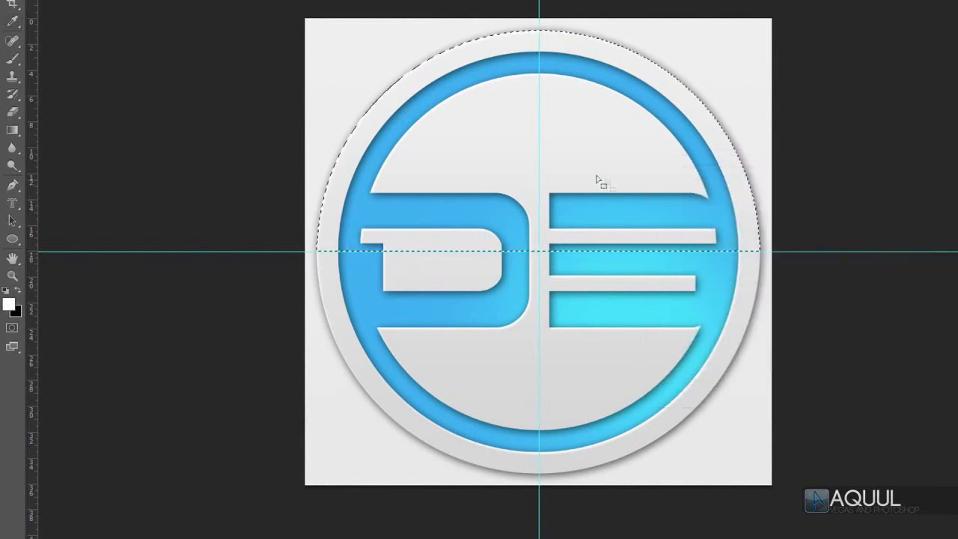
pyautogui.hotkey('alt', 'BackSpace')
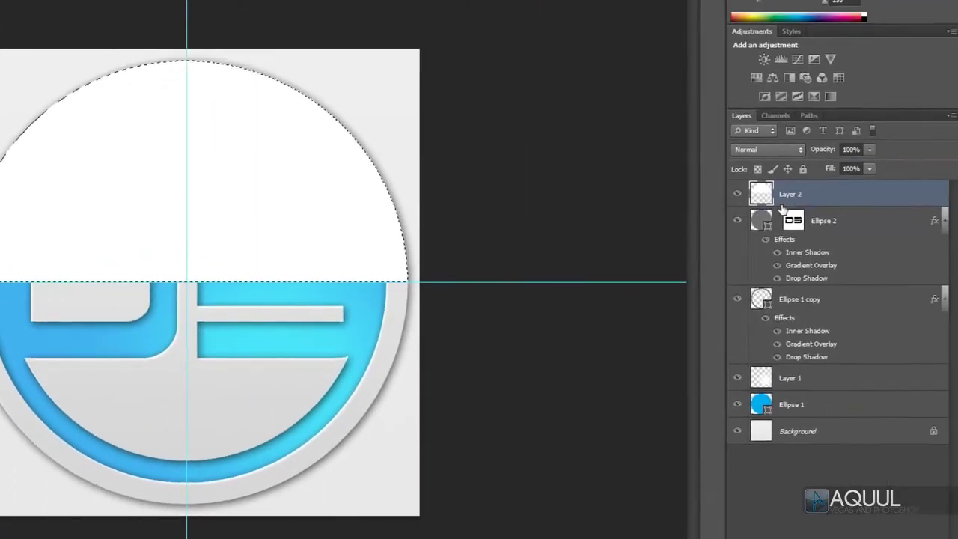
# - Set the white Layer 2 to Screen blending at 20% opacity
pyautogui.click(794, 150)
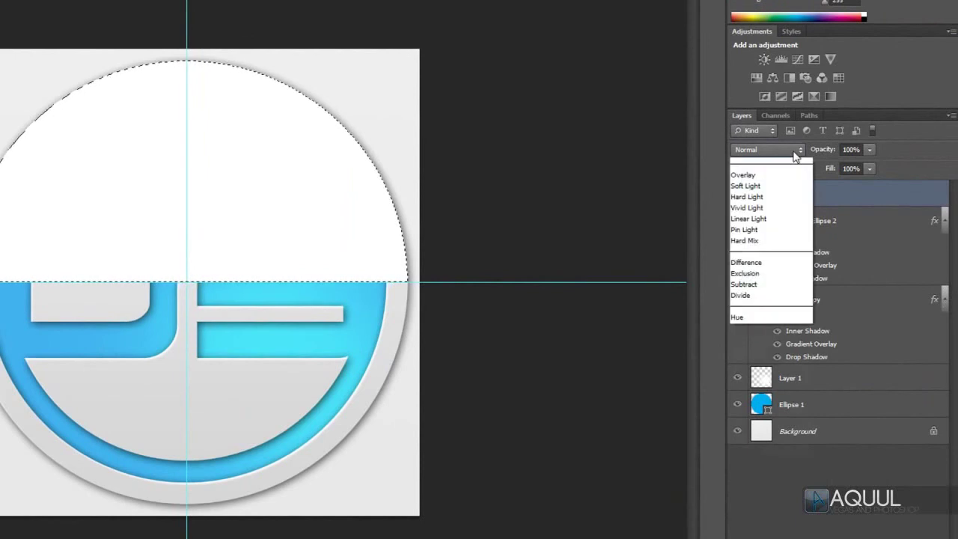
pyautogui.click(778, 274)
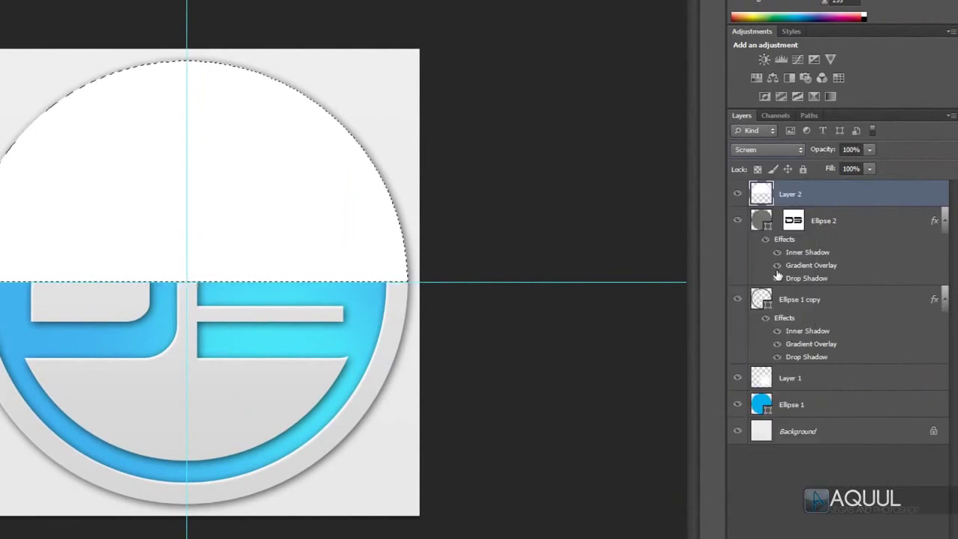
pyautogui.moveTo(828, 150); pyautogui.dragTo(773, 170)
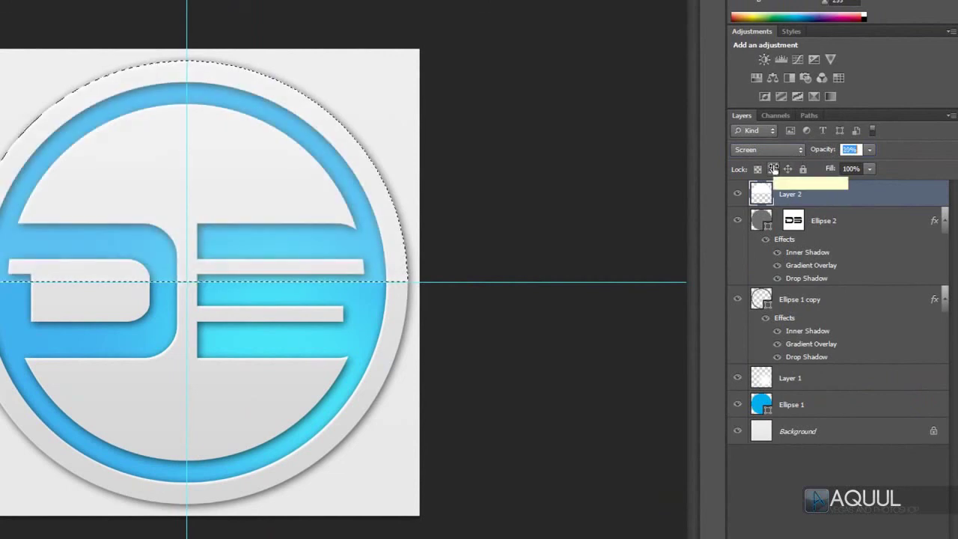
pyautogui.press('Return')
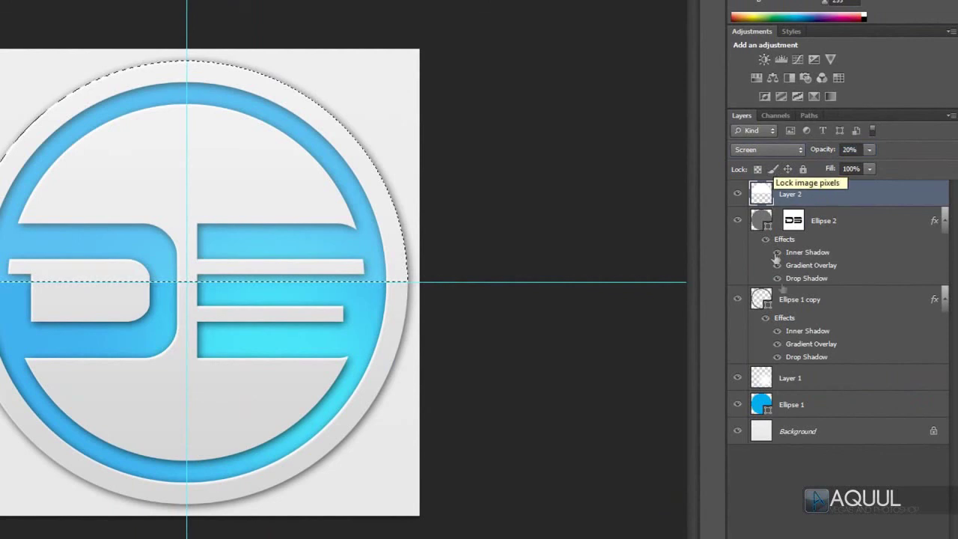
# - Try green, pink, yellow and orange for Ellipse 1's fill, then settle on light blue 0bbbf4
pyautogui.click(762, 407)
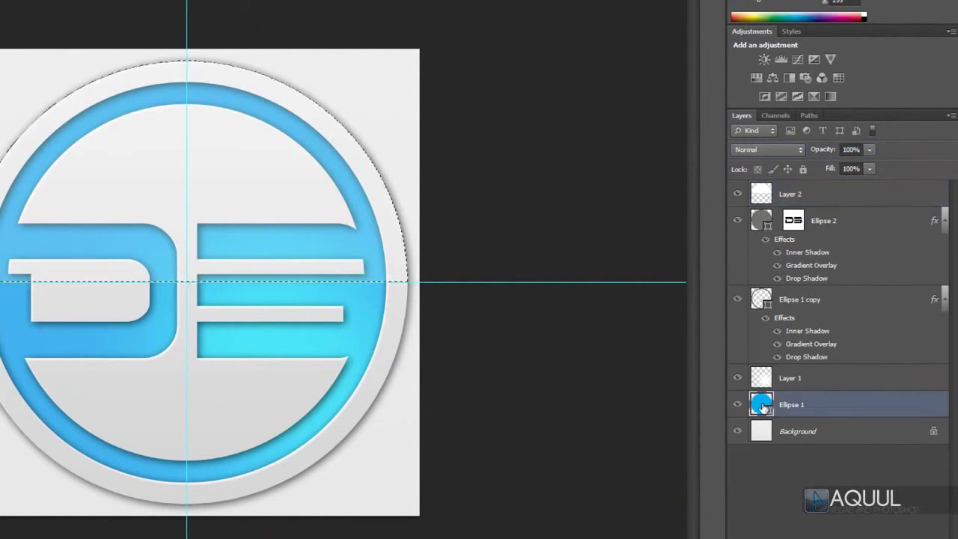
pyautogui.doubleClick(762, 407)
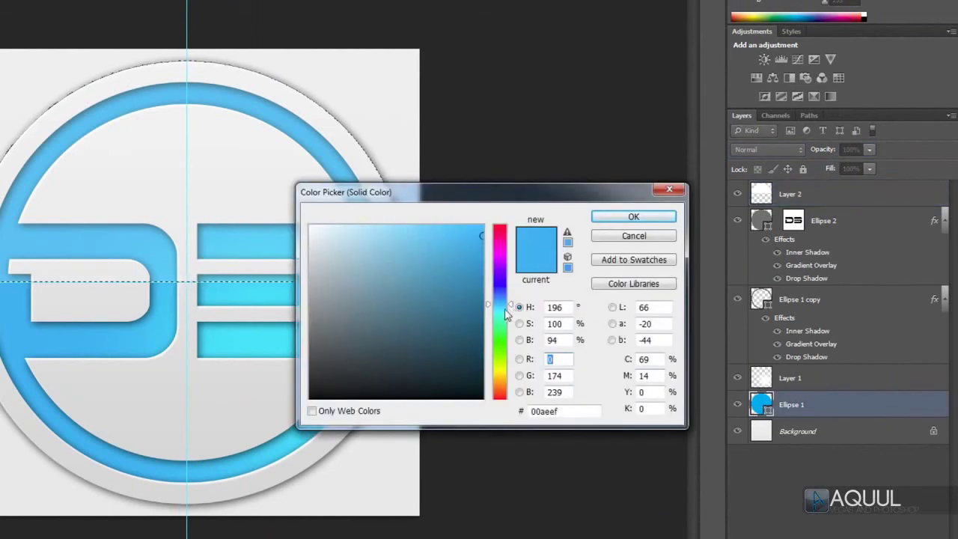
pyautogui.moveTo(506, 315); pyautogui.dragTo(498, 333)
pyautogui.moveTo(420, 312); pyautogui.dragTo(399, 305)
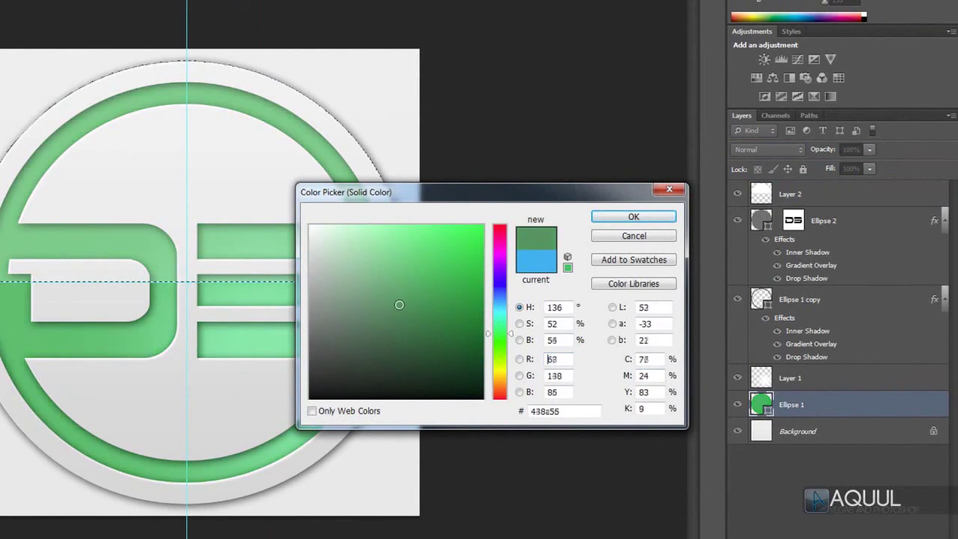
pyautogui.moveTo(499, 333); pyautogui.dragTo(499, 248)
pyautogui.moveTo(419, 285); pyautogui.dragTo(482, 228)
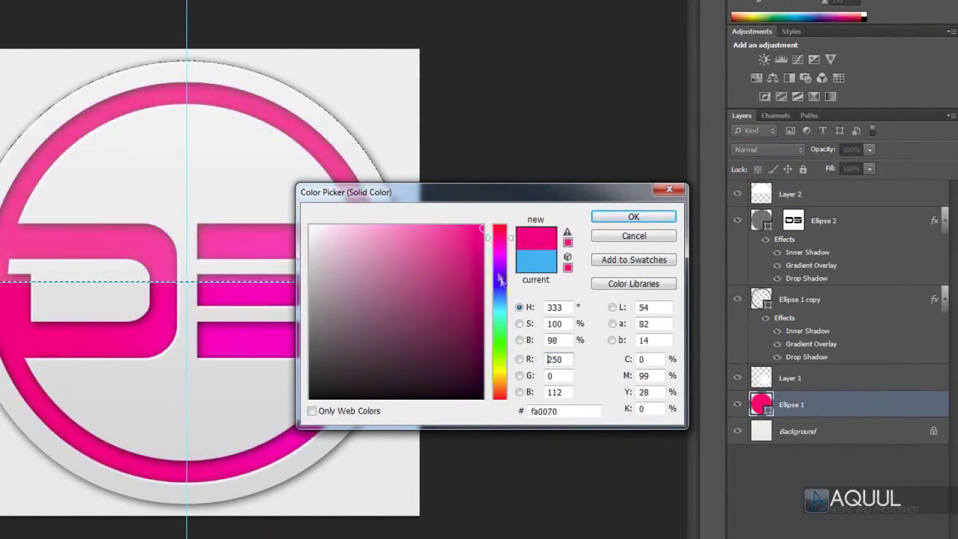
pyautogui.moveTo(503, 333); pyautogui.dragTo(499, 390)
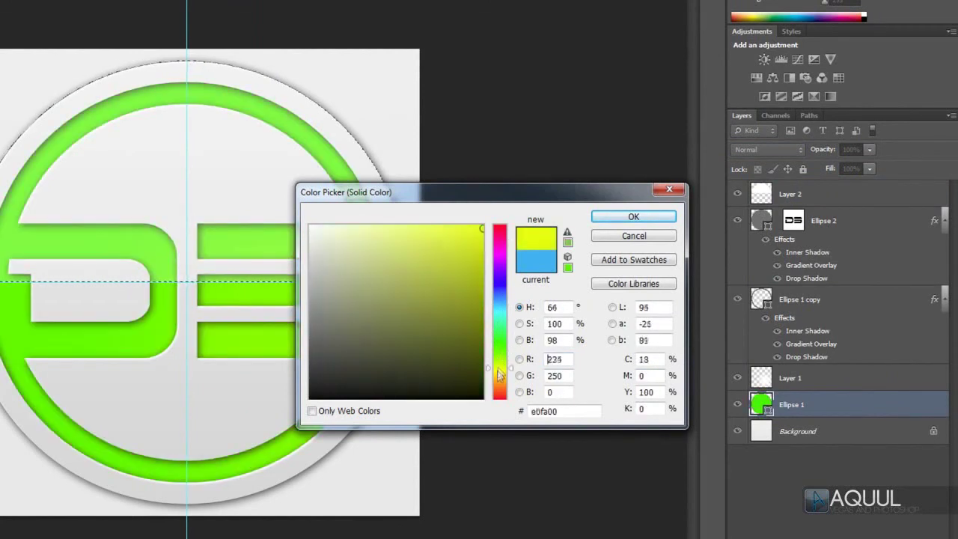
pyautogui.moveTo(504, 324); pyautogui.dragTo(506, 300)
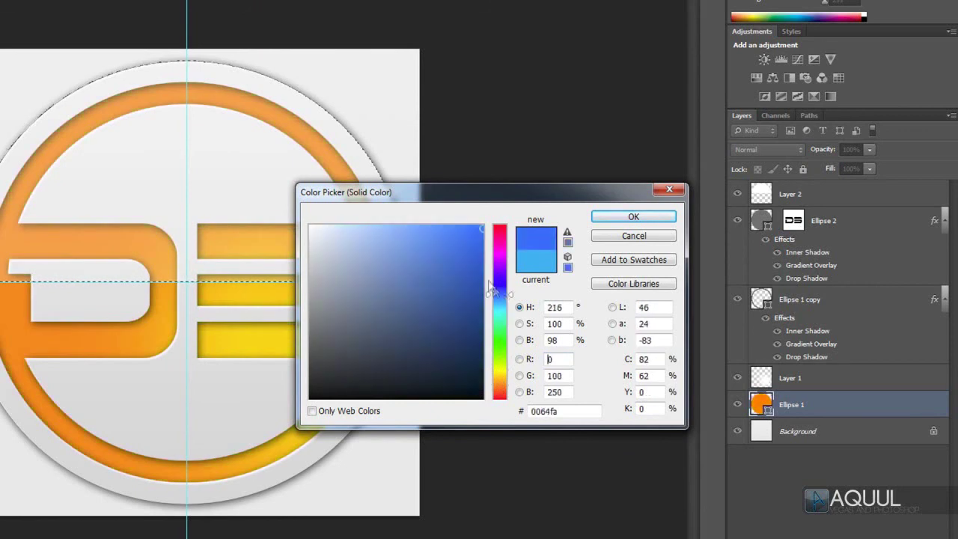
pyautogui.click(469, 255)
pyautogui.click(494, 304)
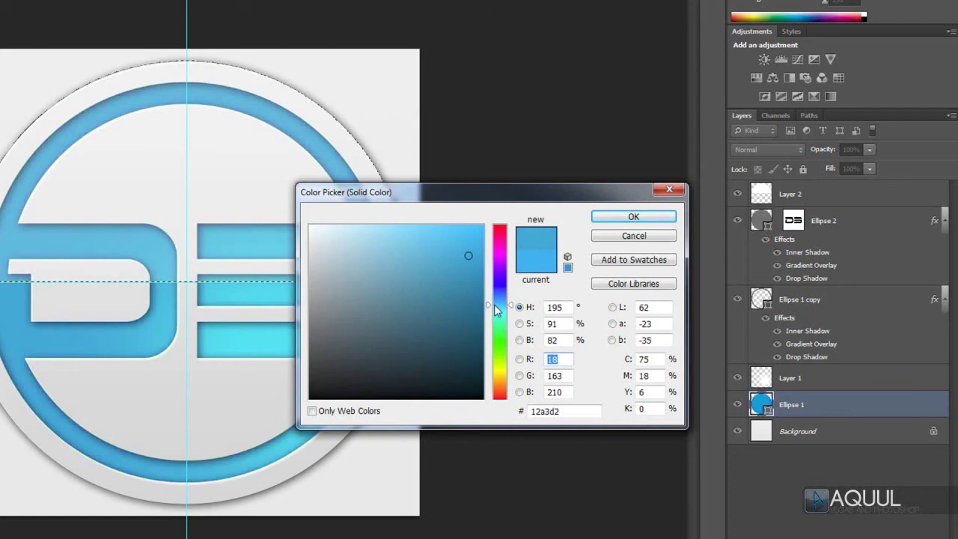
pyautogui.moveTo(469, 258)
pyautogui.mouseDown()
pyautogui.moveTo(481, 244)
pyautogui.moveTo(475, 232)
pyautogui.mouseUp()
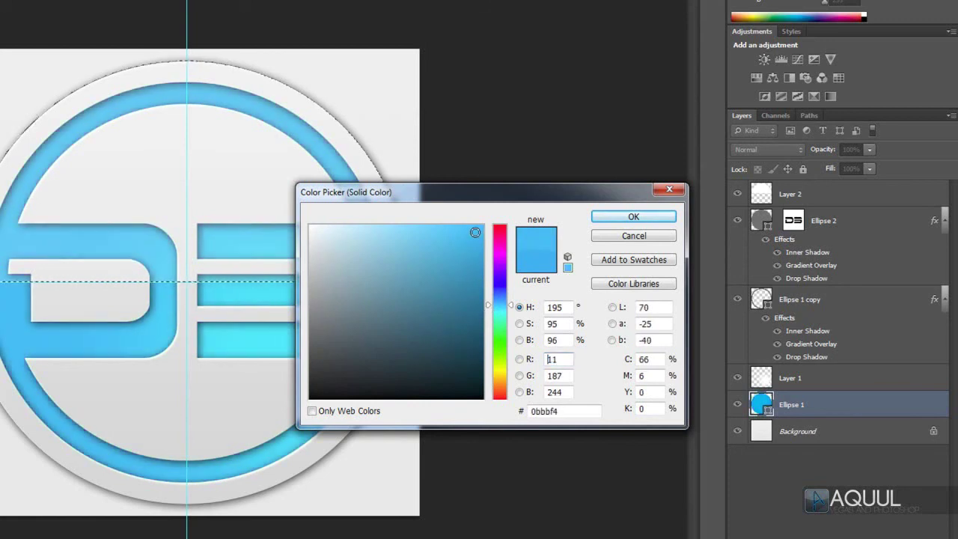
pyautogui.click(634, 218)
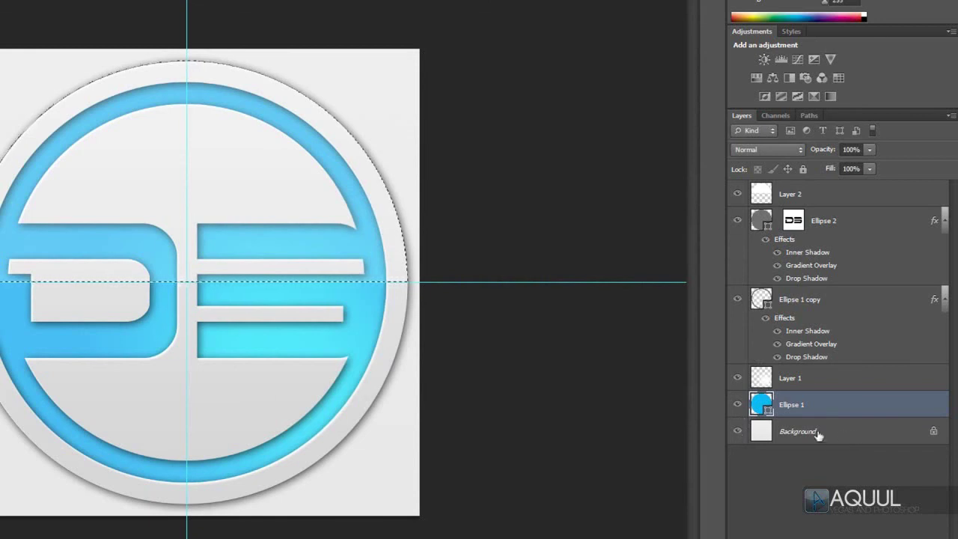
# - Hide the Background layer and save the logo as transparent PNG Untitled-1.png
pyautogui.click(737, 432)
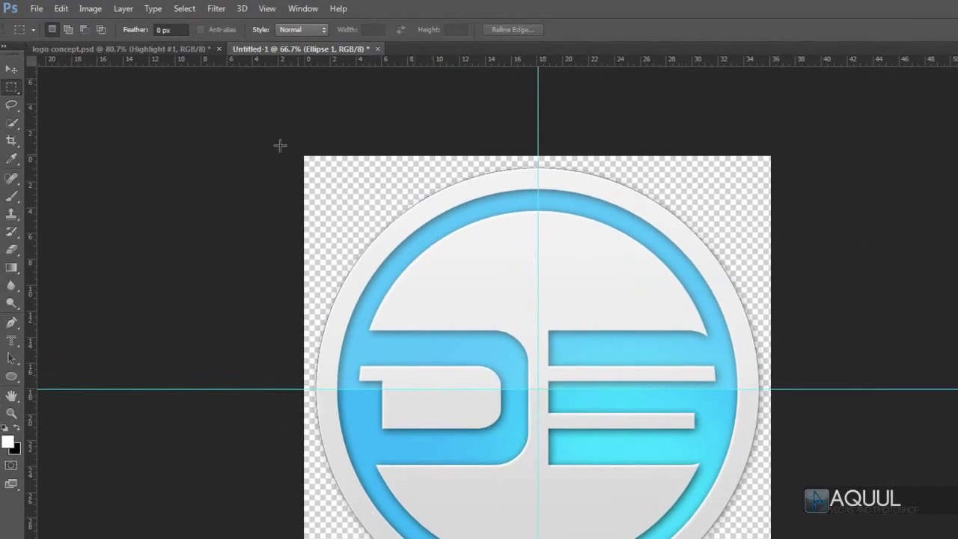
pyautogui.click(35, 9)
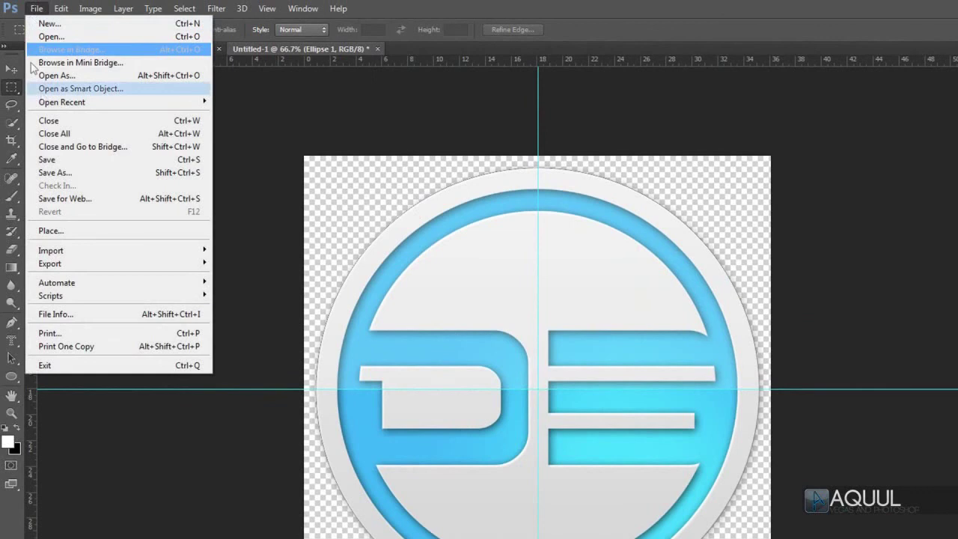
pyautogui.click(105, 163)
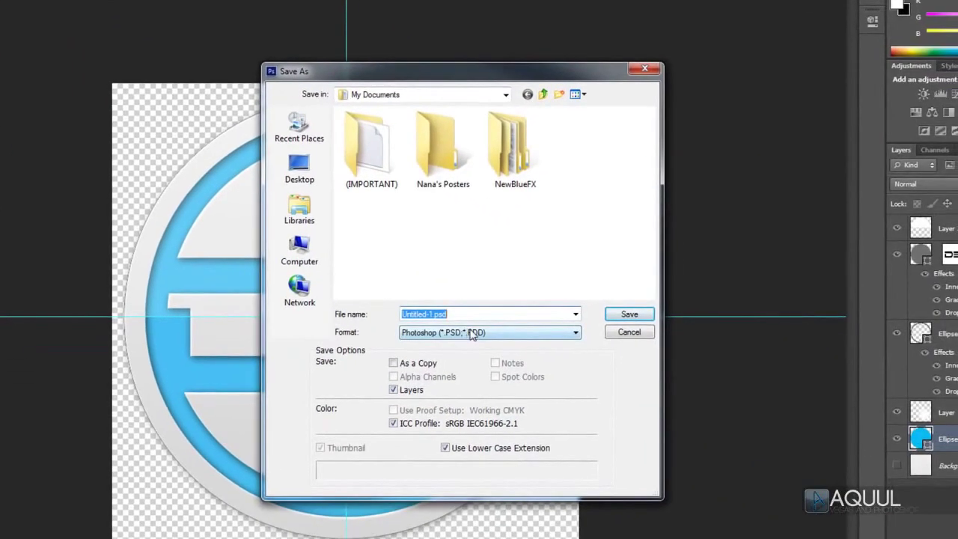
pyautogui.click(472, 335)
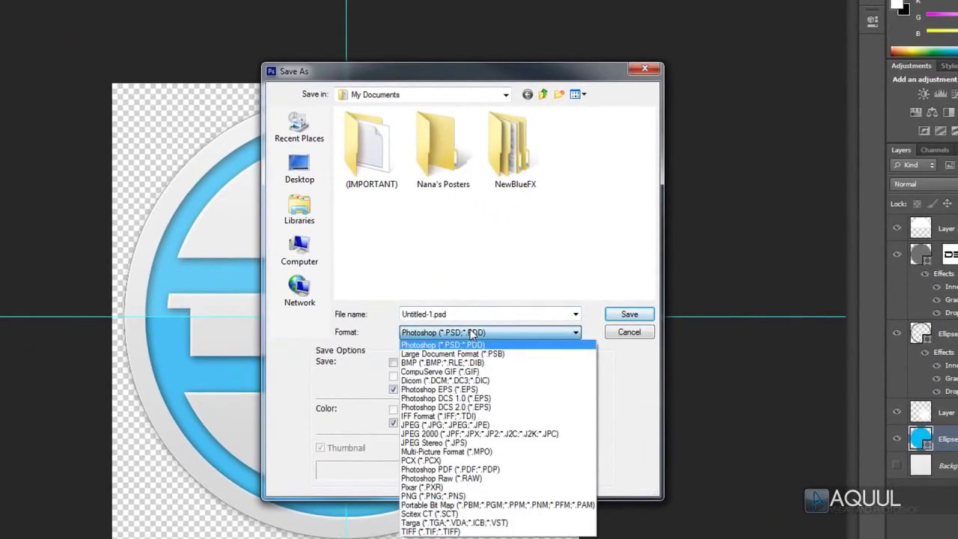
pyautogui.click(457, 496)
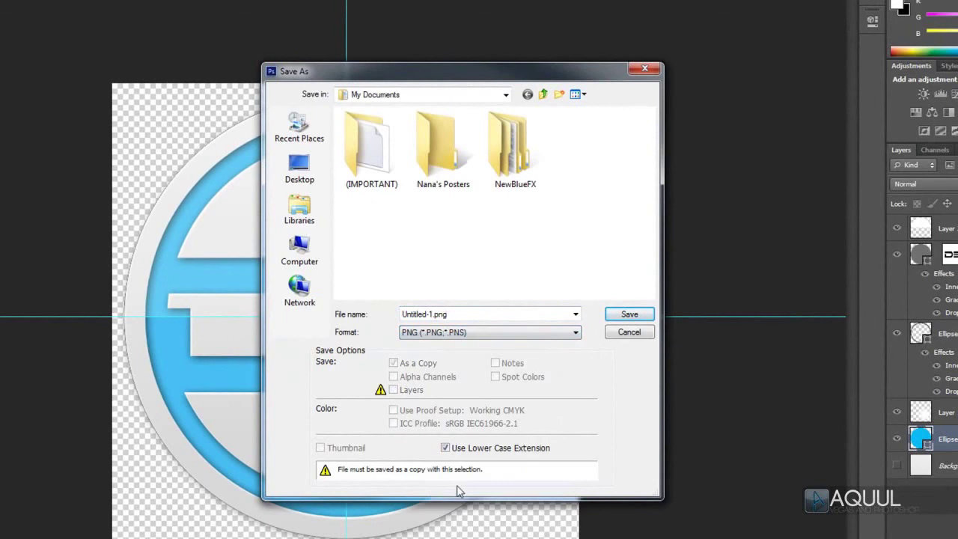
pyautogui.click(631, 332)
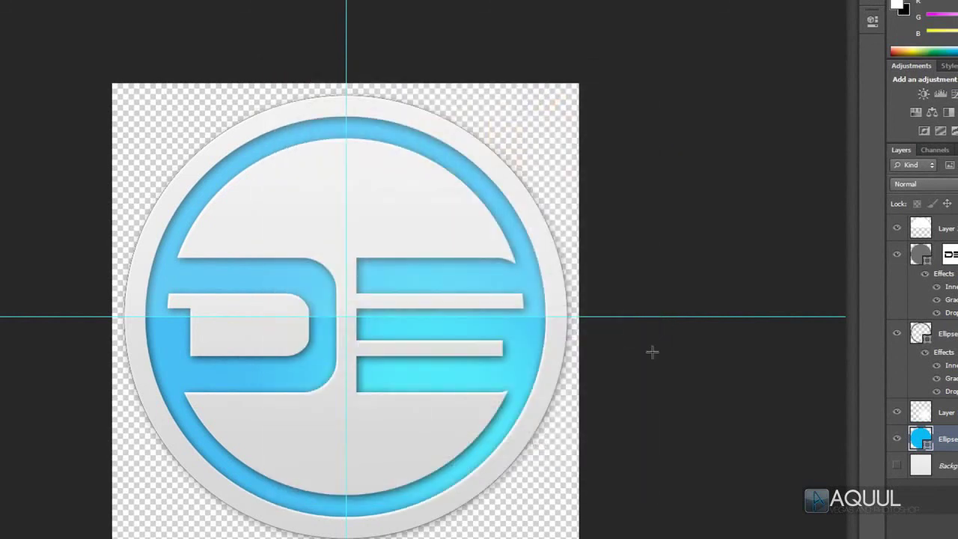